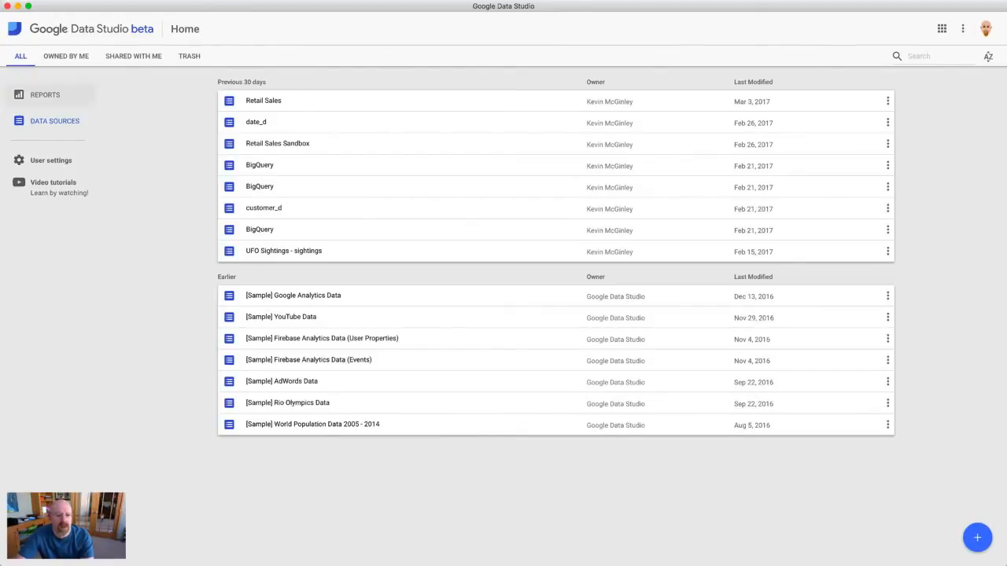
- Look over the reports and data sources lists, and review all fields of the Retail Sales data source
{"action": "left_click", "coordinate": [34, 100]}
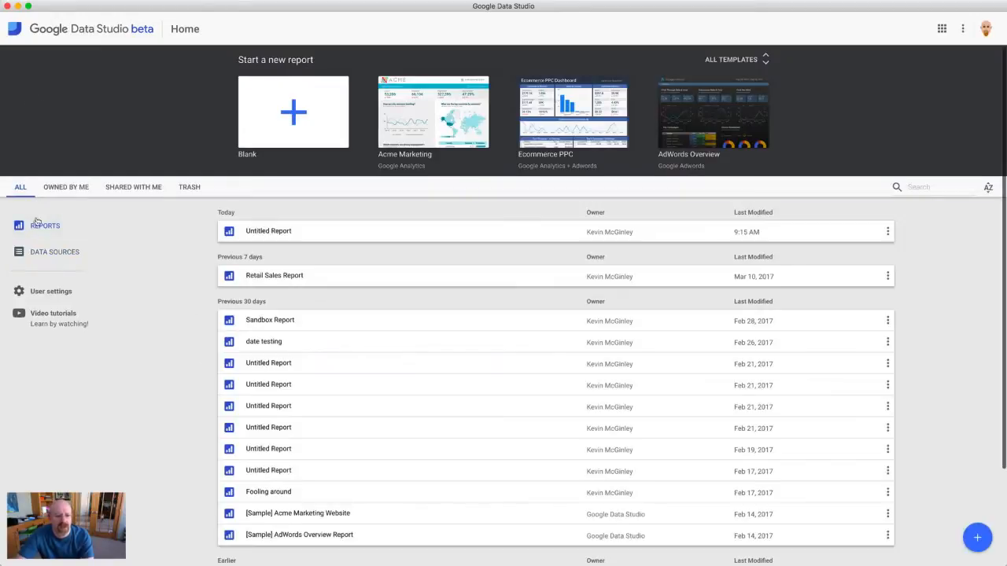
{"action": "left_click", "coordinate": [37, 258]}
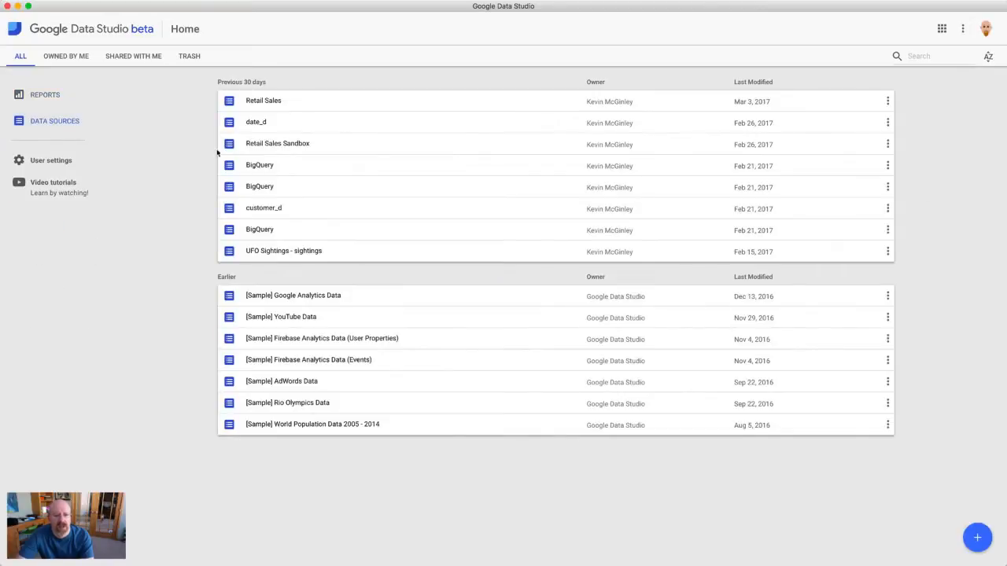
{"action": "left_click", "coordinate": [270, 102]}
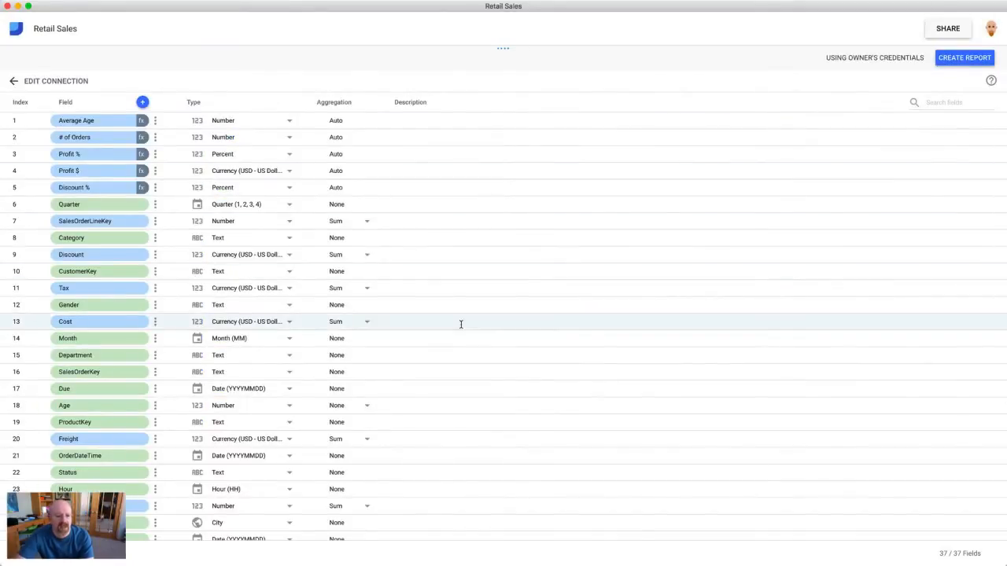
{"action": "scroll", "coordinate": [419, 370], "scroll_direction": "down", "scroll_amount": 10}
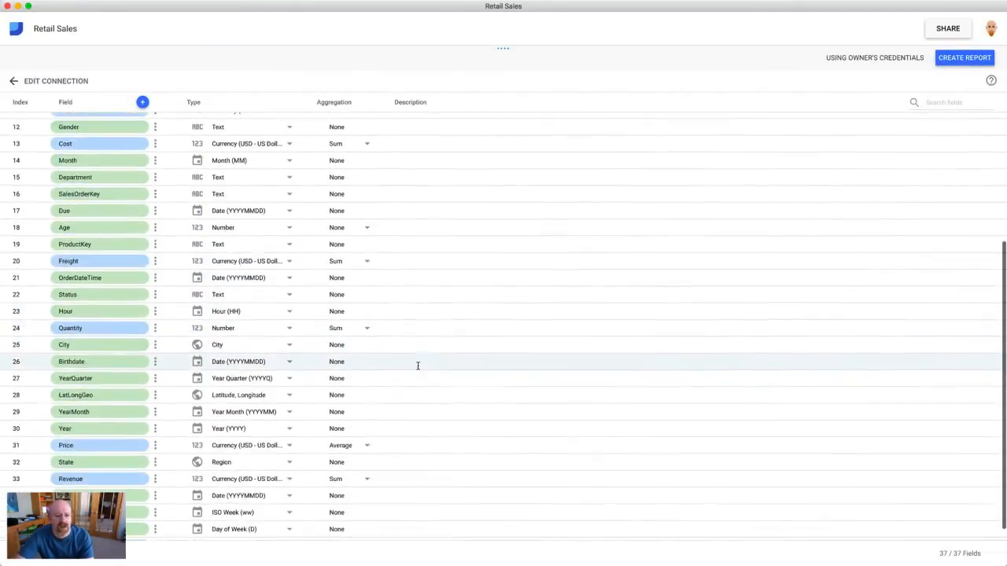
{"action": "scroll", "coordinate": [418, 370], "scroll_direction": "up", "scroll_amount": 10}
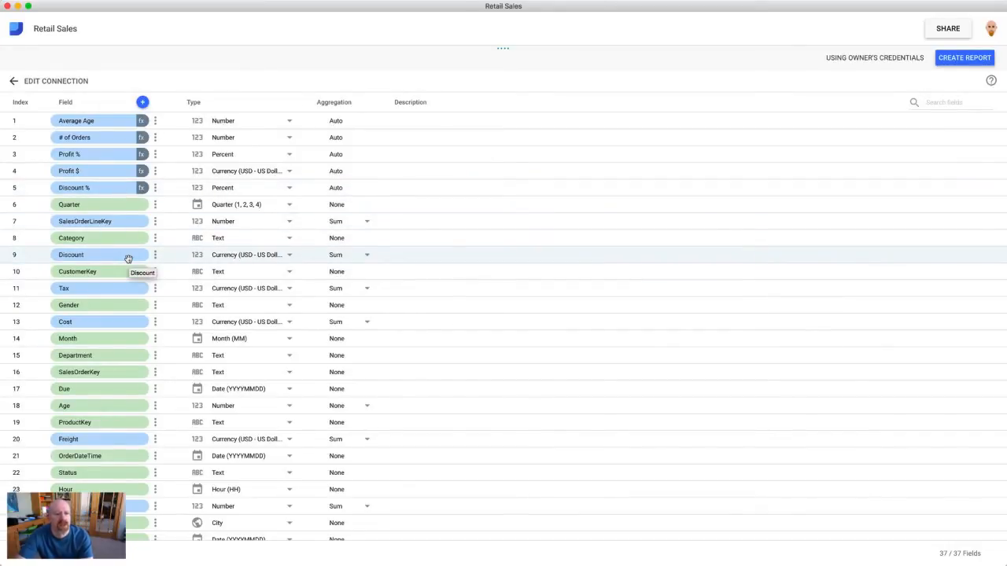
- Check the BigQuery connection behind the Retail Sales data source and return to the home page
{"action": "left_click", "coordinate": [26, 82]}
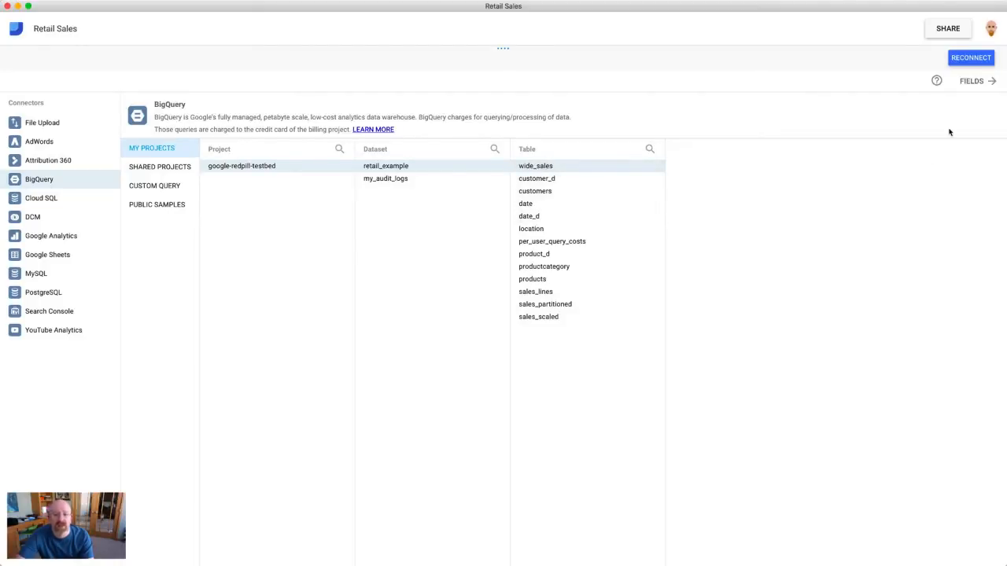
{"action": "left_click", "coordinate": [986, 83]}
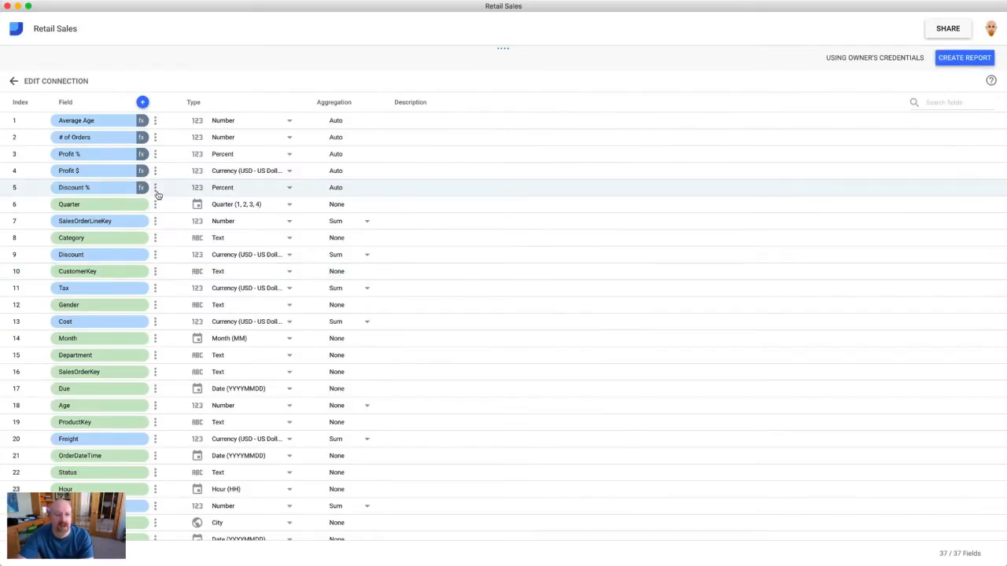
{"action": "left_click", "coordinate": [16, 32]}
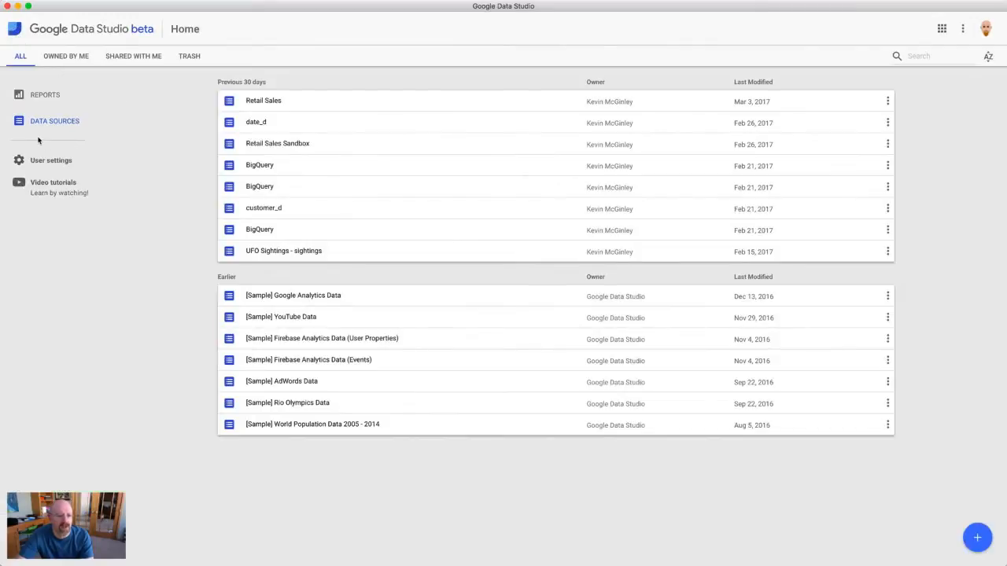
- Create a new report from the Retail Sales data source and add that source to the report
{"action": "left_click", "coordinate": [272, 106]}
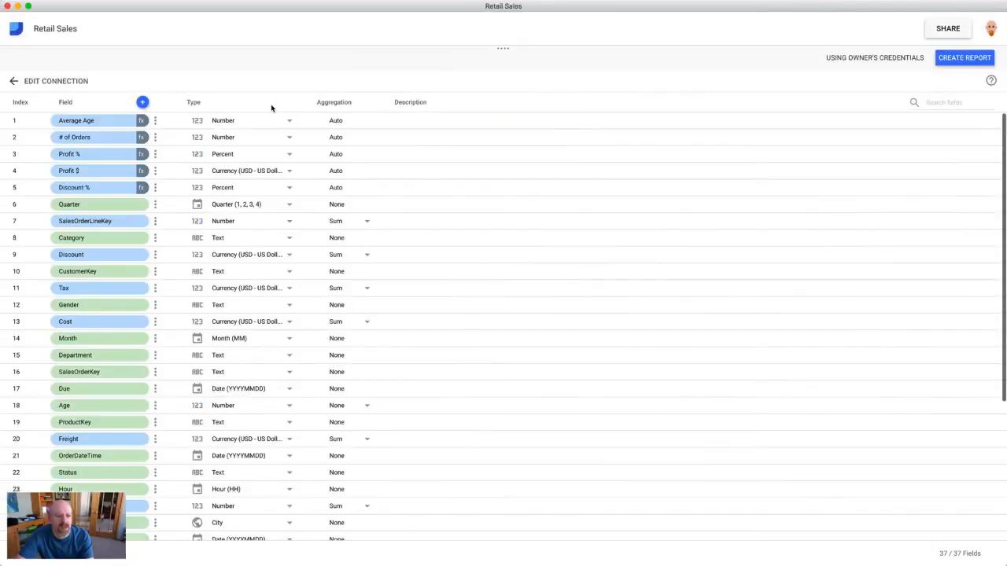
{"action": "left_click", "coordinate": [962, 61]}
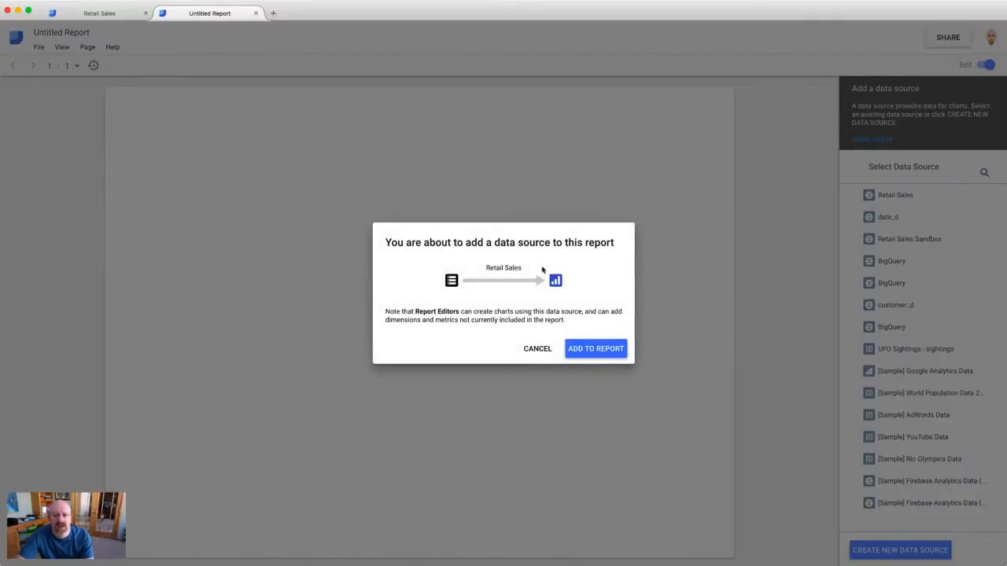
{"action": "left_click", "coordinate": [589, 350]}
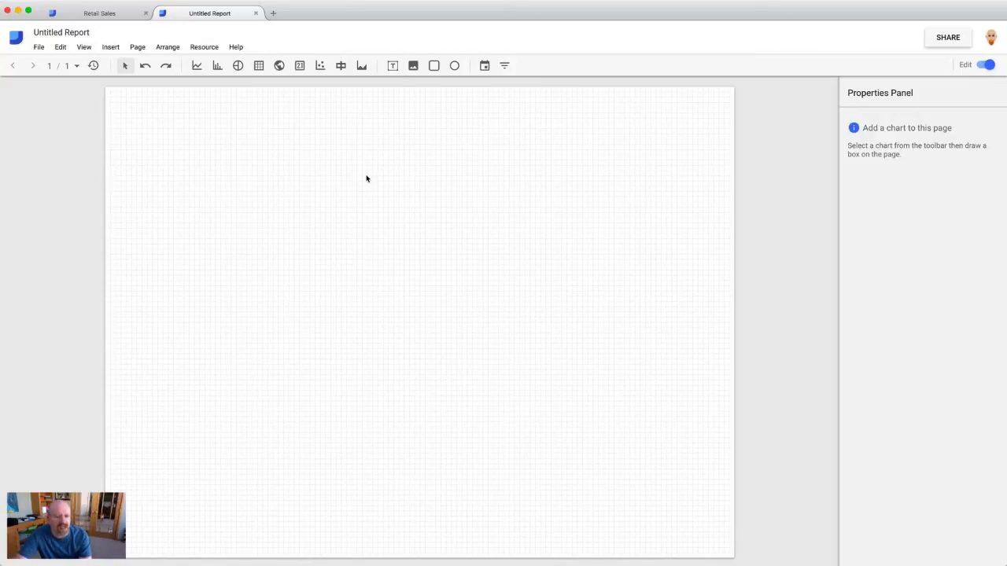
{"action": "left_click", "coordinate": [77, 68]}
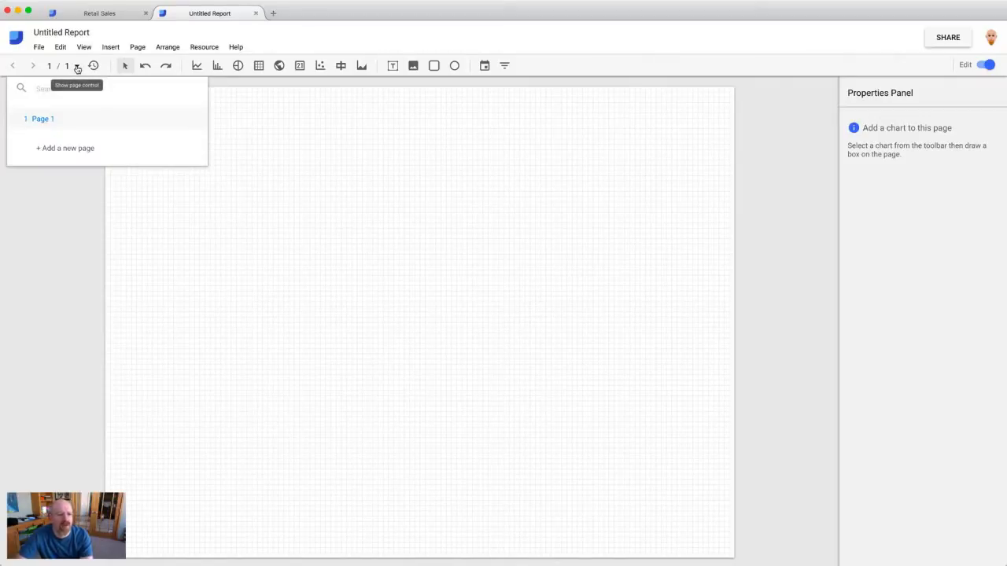
{"action": "left_click", "coordinate": [194, 120]}
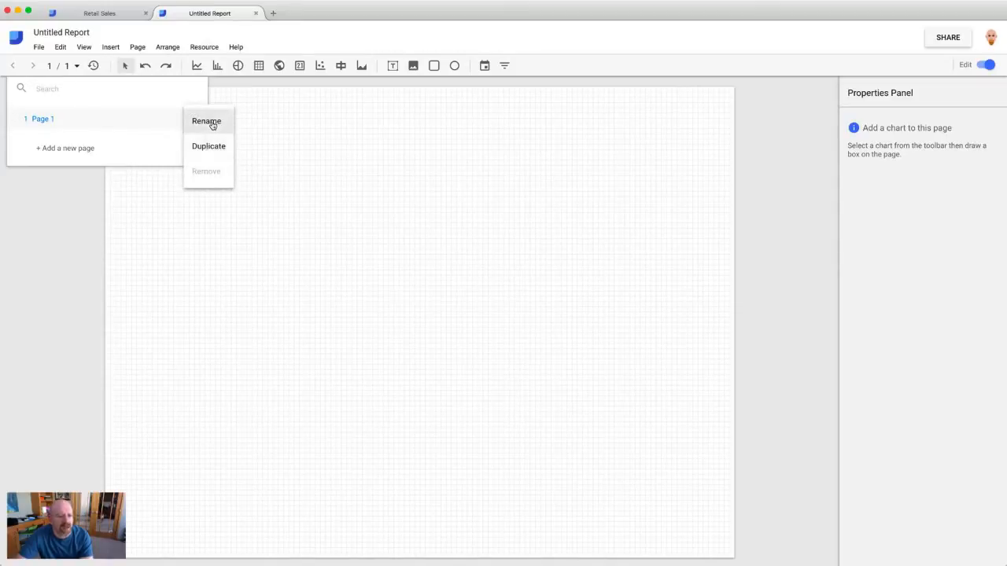
{"action": "left_click", "coordinate": [253, 281]}
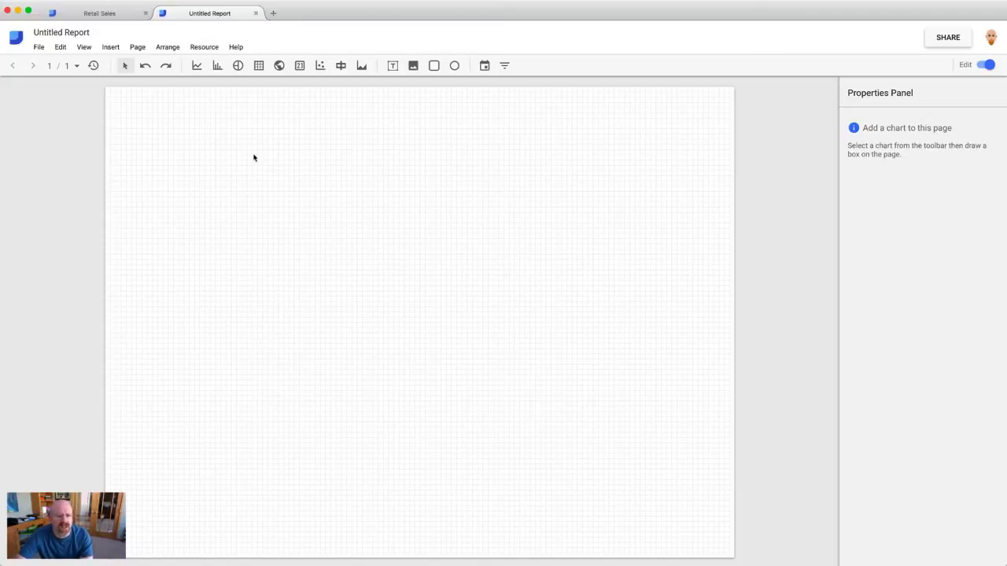
- Draw a time series chart across the page's upper part, using OrderDateTime as date range dimension and Year as time dimension
{"action": "left_click", "coordinate": [195, 68]}
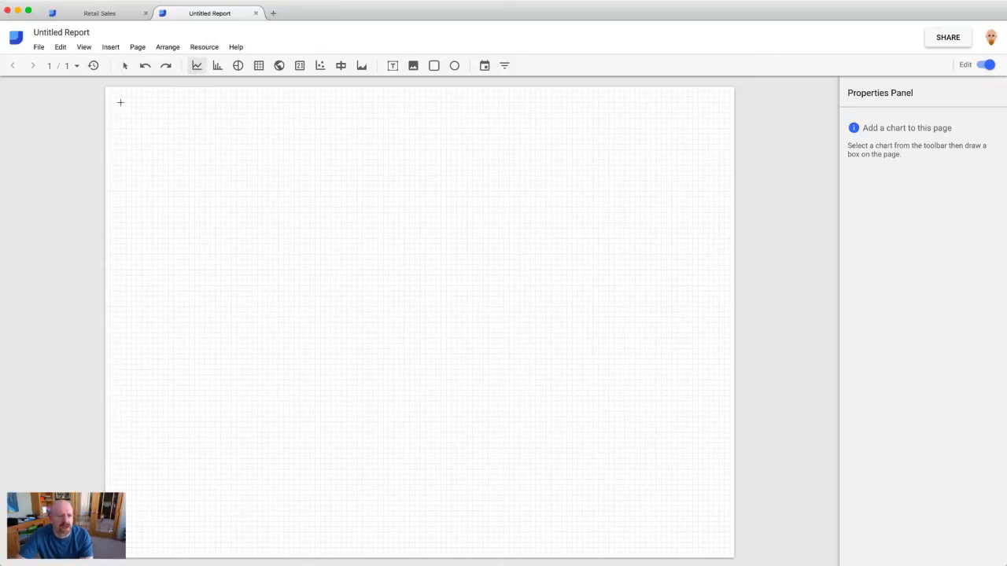
{"action": "left_click_drag", "start_coordinate": [121, 102], "coordinate": [657, 334]}
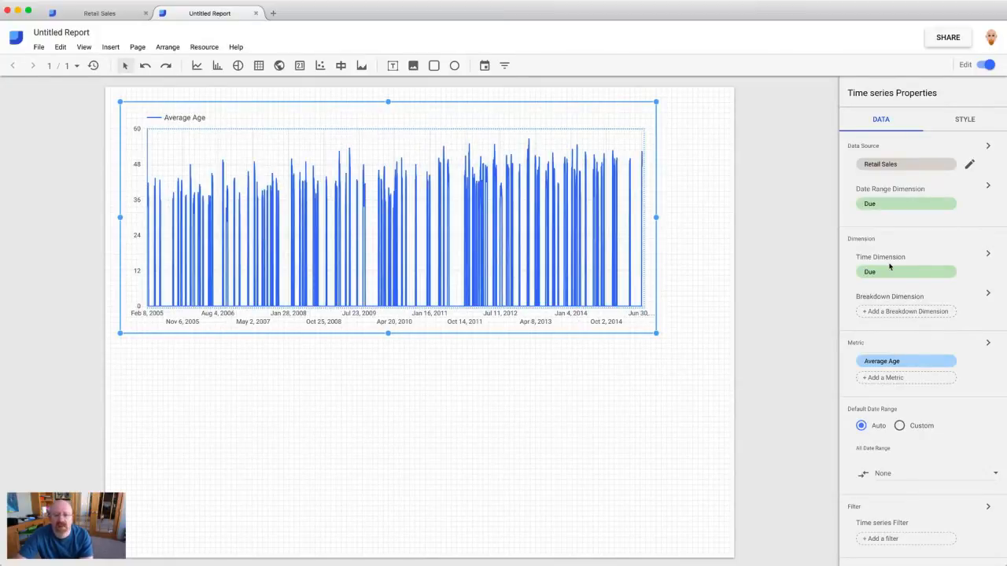
{"action": "left_click", "coordinate": [895, 207]}
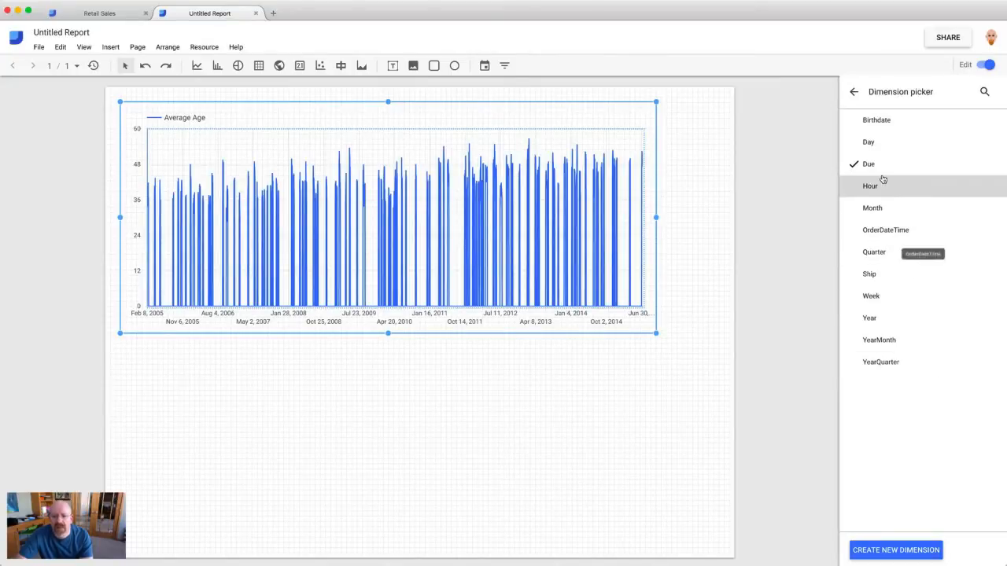
{"action": "left_click", "coordinate": [870, 318]}
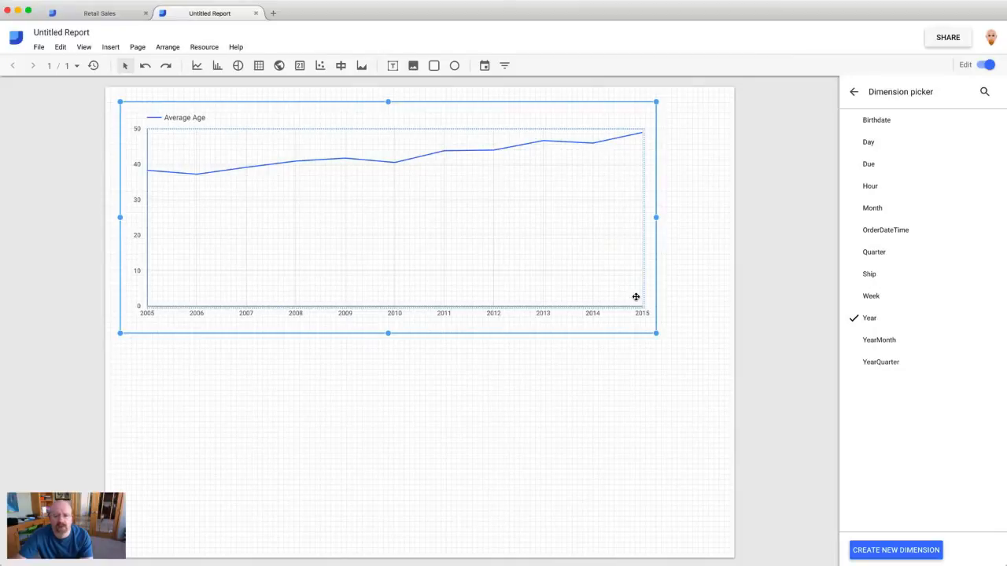
- Try YearQuarter and YearMonth as the chart's time dimension, and go back to Year
{"action": "left_click", "coordinate": [867, 364]}
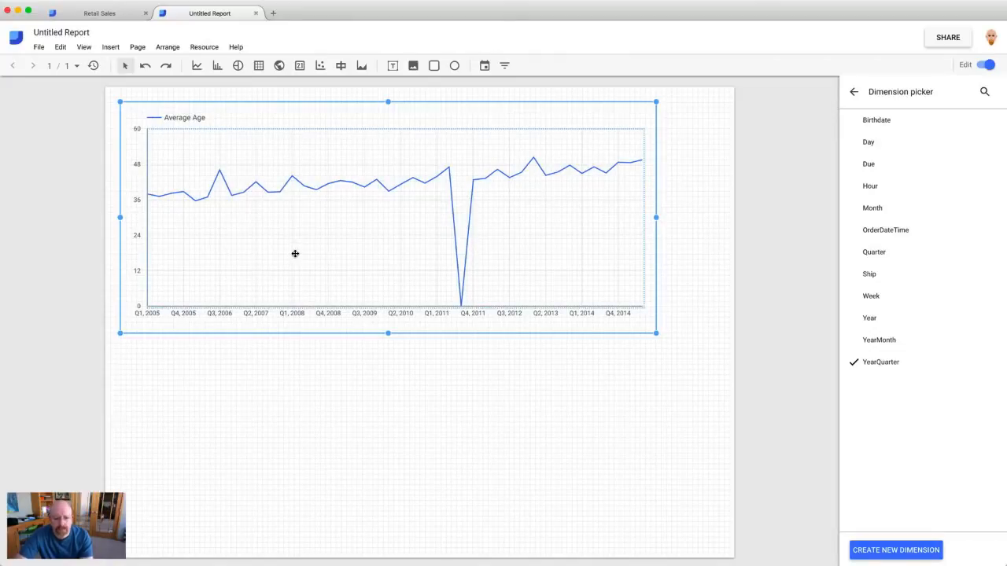
{"action": "left_click", "coordinate": [883, 341]}
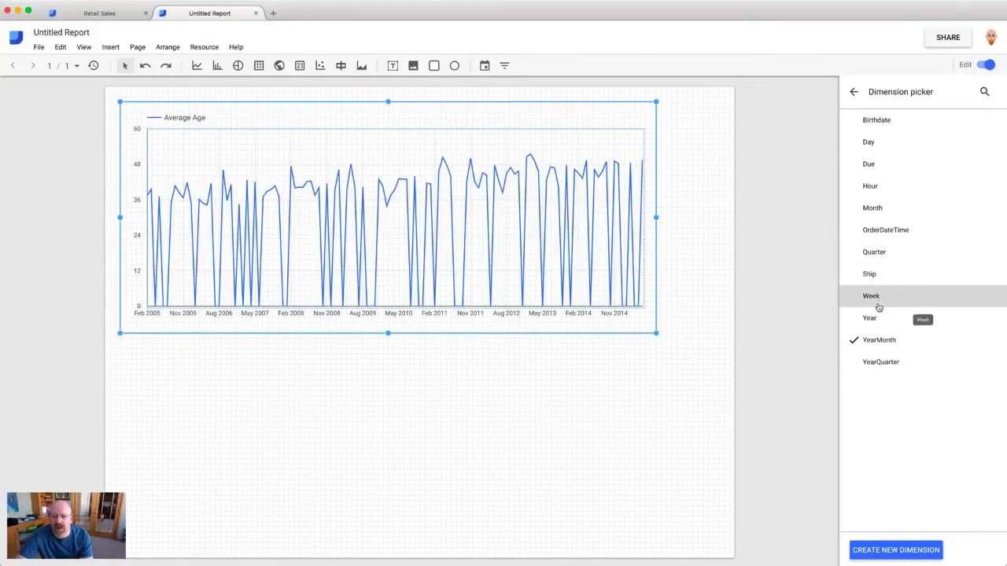
{"action": "left_click", "coordinate": [871, 319]}
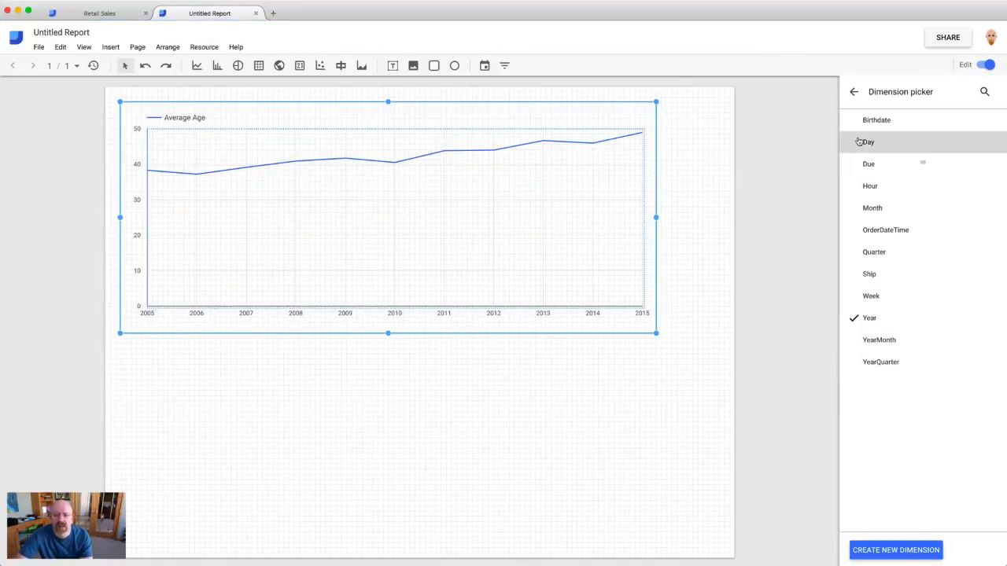
- Add Gender as the breakdown dimension of the time series chart
{"action": "left_click", "coordinate": [854, 92]}
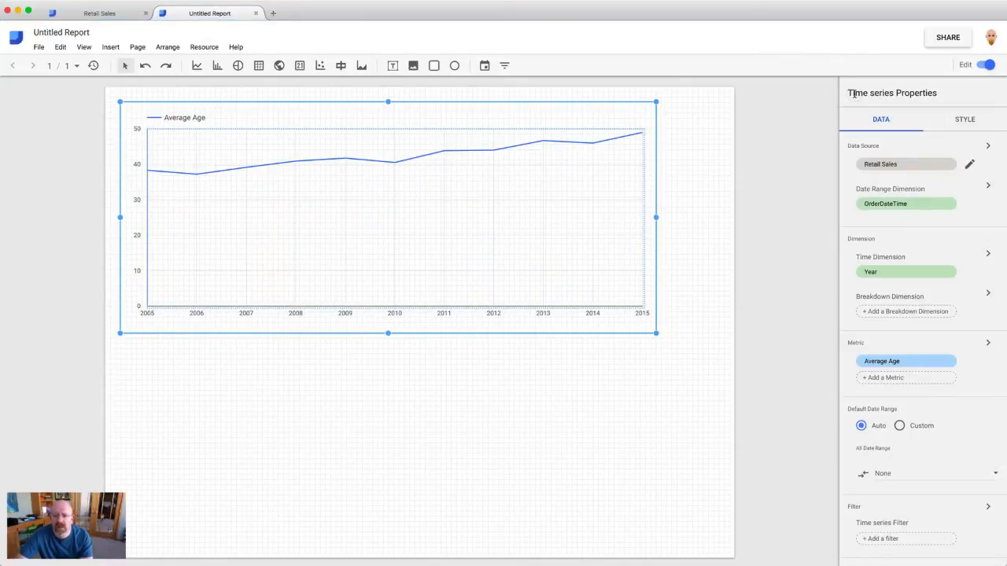
{"action": "left_click", "coordinate": [881, 313]}
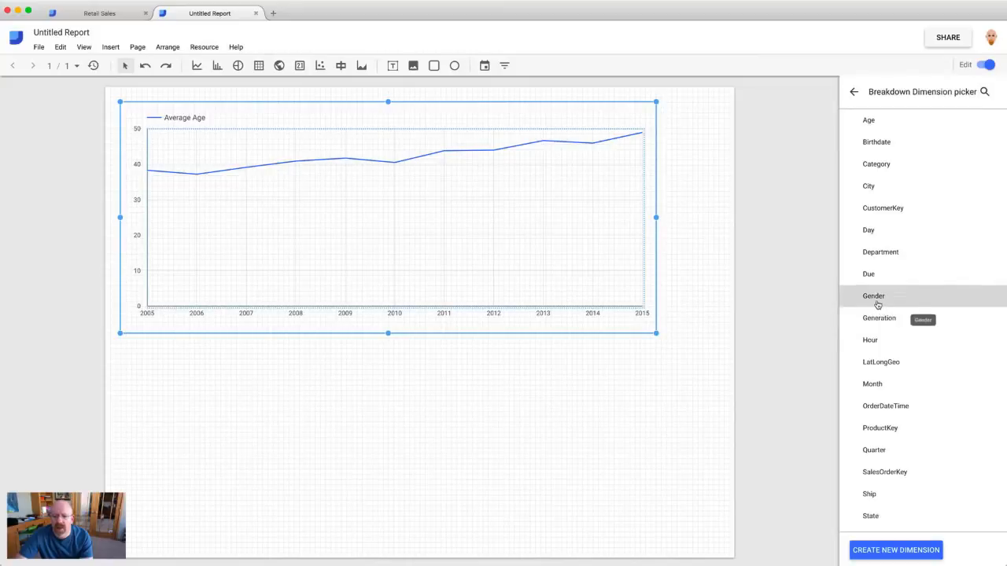
{"action": "left_click", "coordinate": [877, 298]}
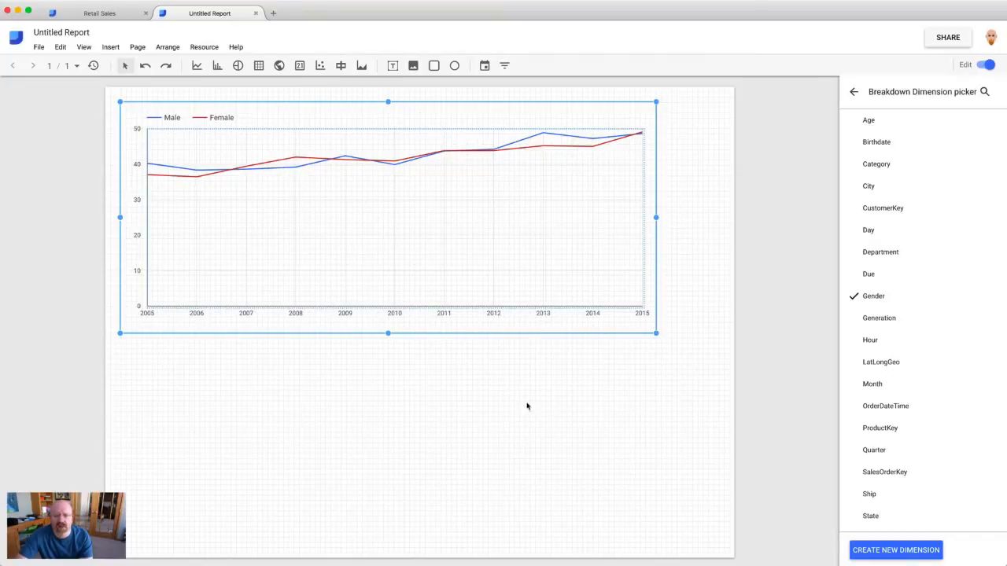
{"action": "left_click", "coordinate": [854, 93]}
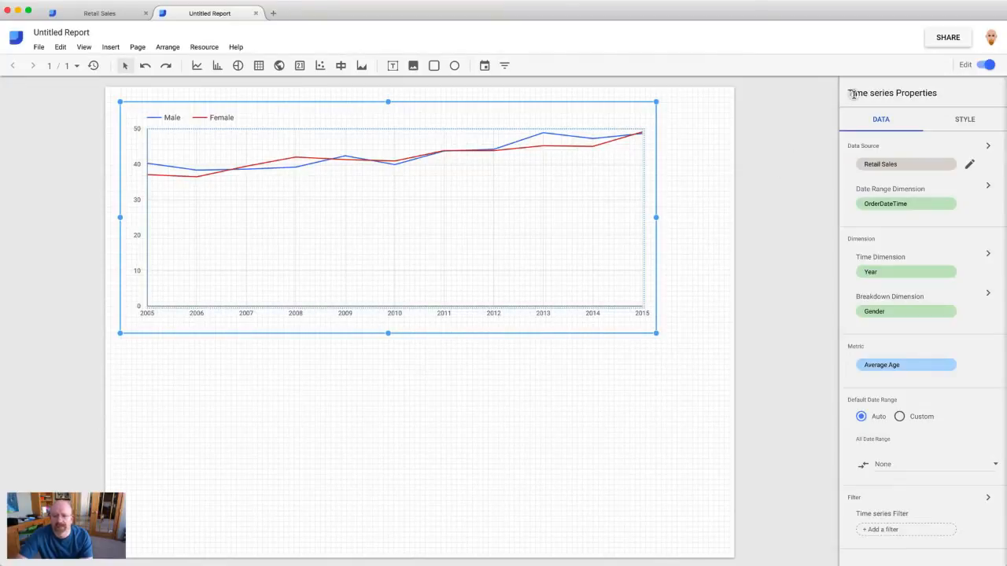
- Set the time series chart's metric to Profit $
{"action": "left_click", "coordinate": [897, 366]}
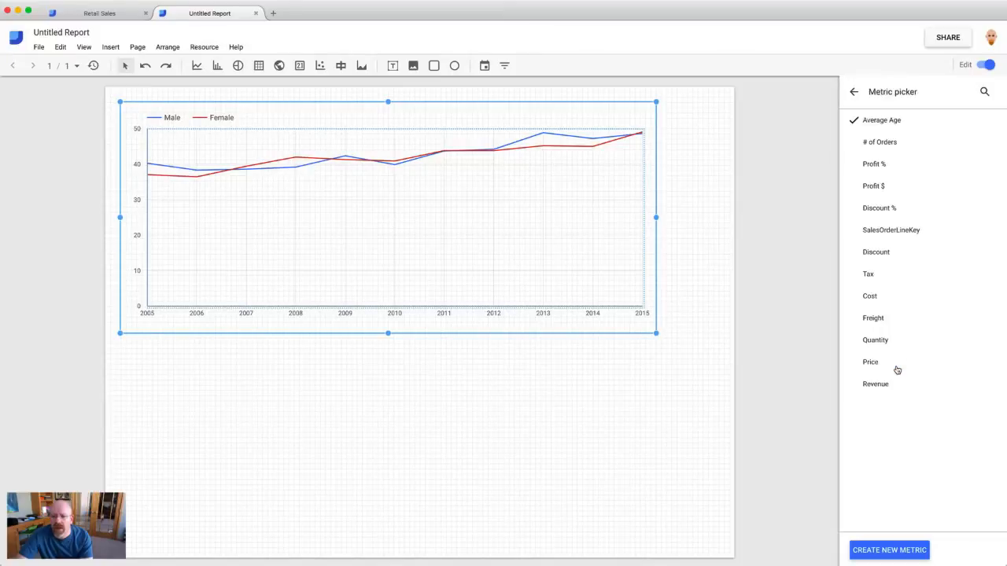
{"action": "left_click", "coordinate": [873, 187]}
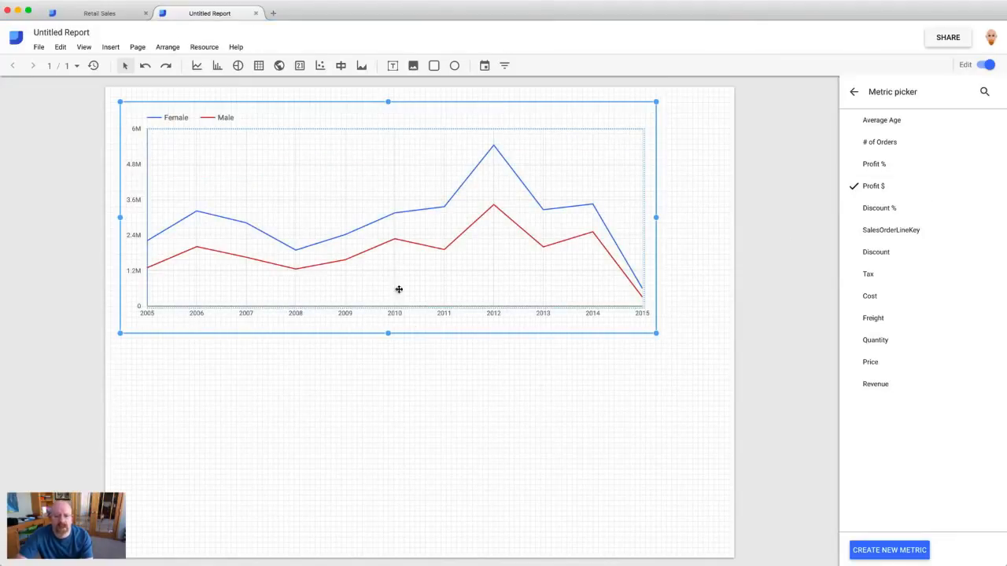
{"action": "left_click", "coordinate": [853, 91]}
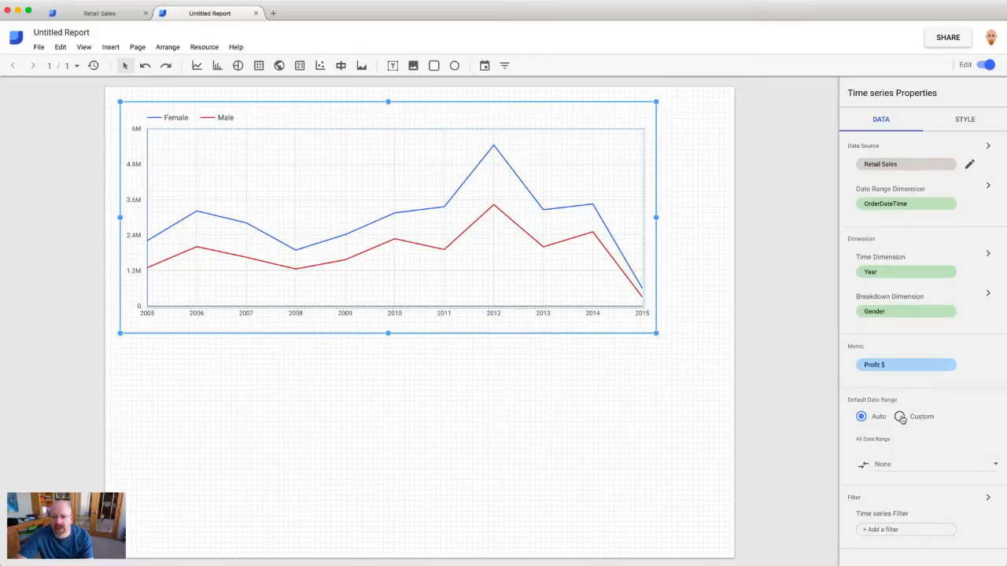
- Check which comparison periods are offered for the chart's default date range
{"action": "left_click", "coordinate": [886, 465]}
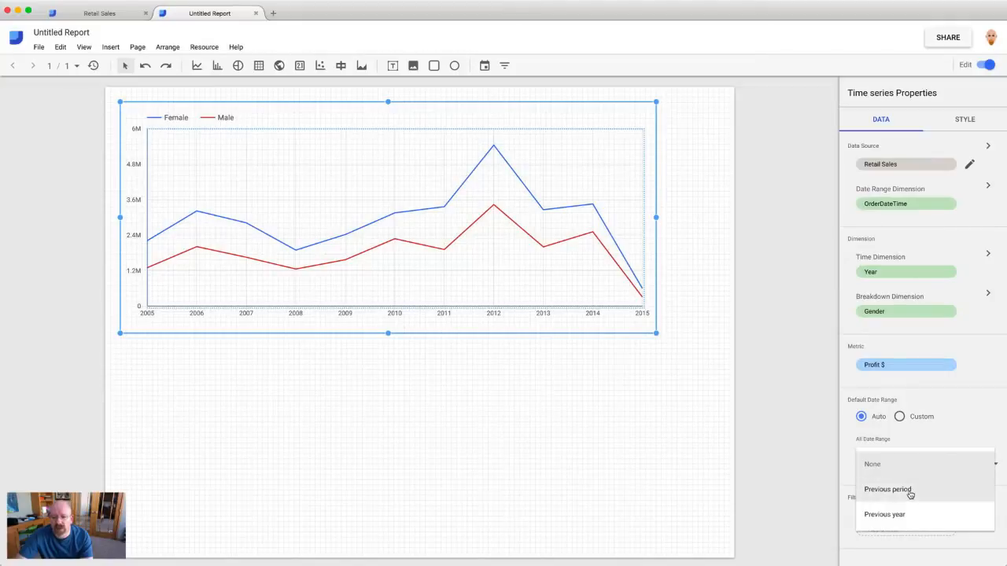
{"action": "left_click", "coordinate": [946, 424]}
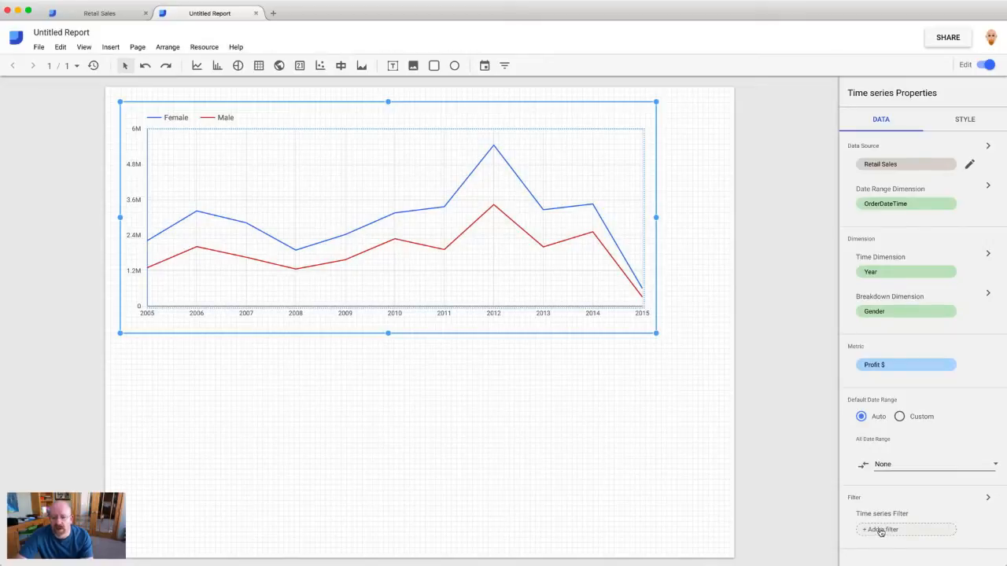
- Try point markers on Series #1 in the chart's style, and set the line thickness of Series #1 and Series #2 to 3
{"action": "left_click", "coordinate": [964, 118]}
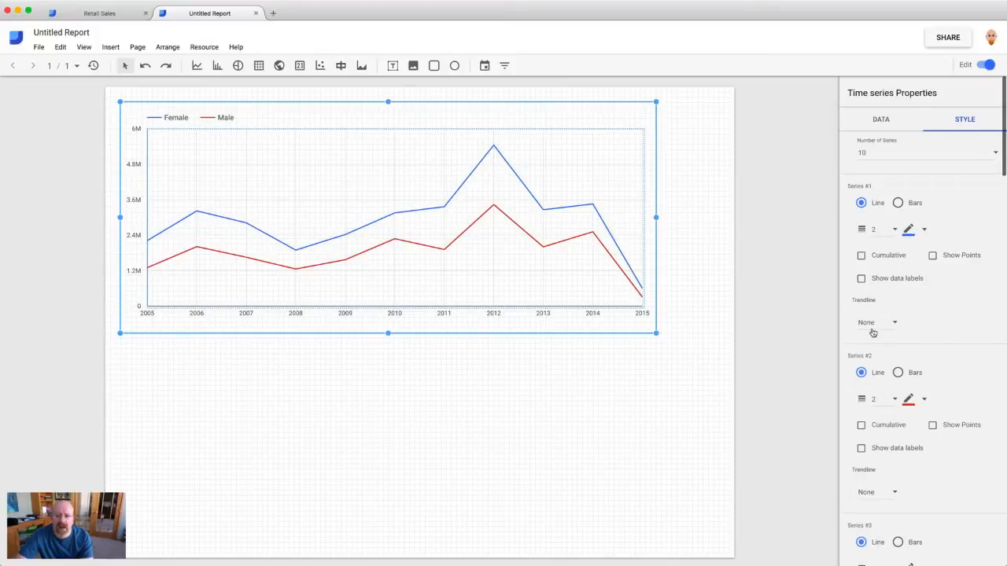
{"action": "left_click", "coordinate": [932, 256]}
{"action": "left_click", "coordinate": [933, 257]}
{"action": "left_click", "coordinate": [895, 230]}
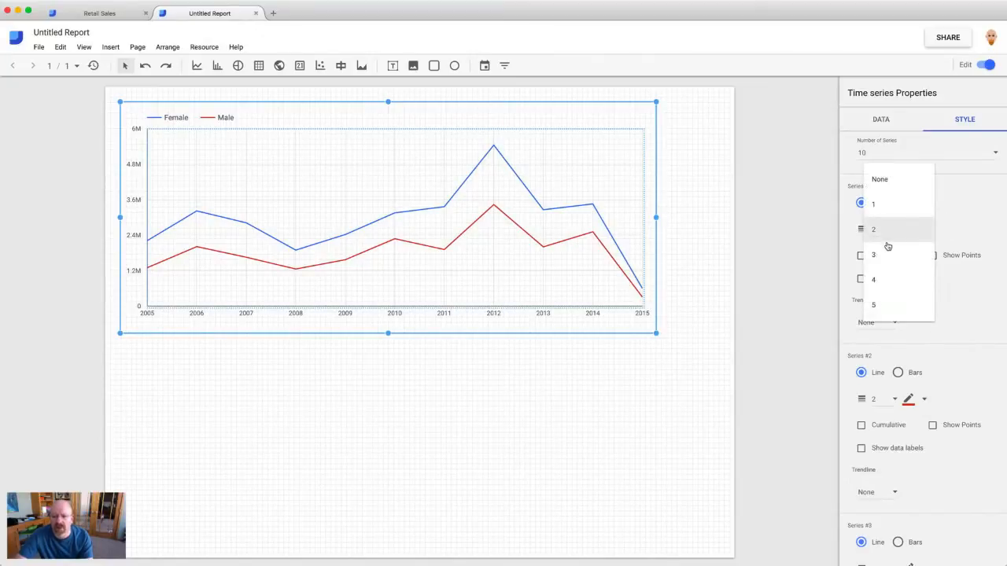
{"action": "left_click", "coordinate": [881, 253]}
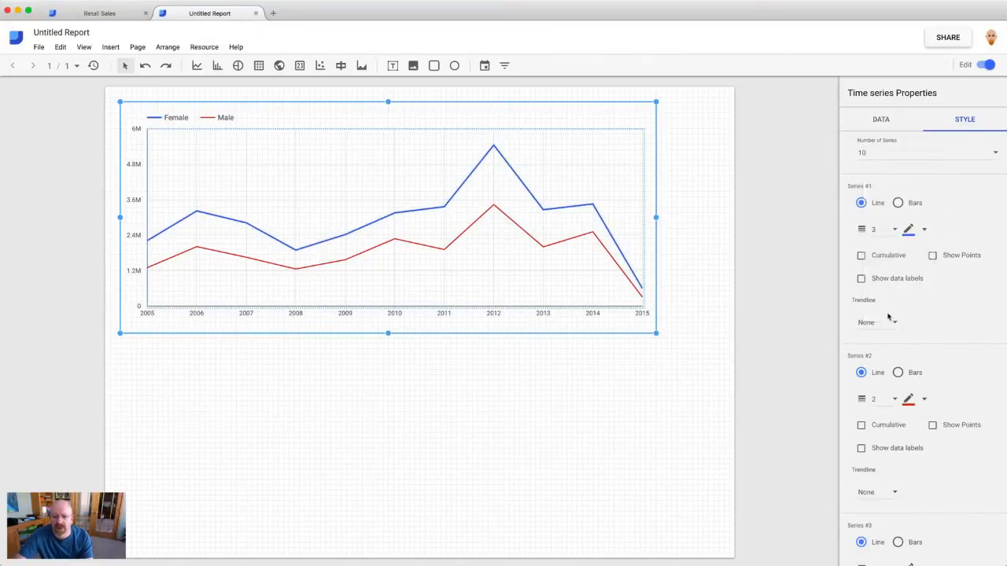
{"action": "left_click", "coordinate": [895, 400]}
{"action": "left_click", "coordinate": [883, 426]}
- Show data labels on Series #2 of the time series chart
{"action": "scroll", "coordinate": [883, 427], "scroll_direction": "down", "scroll_amount": 2}
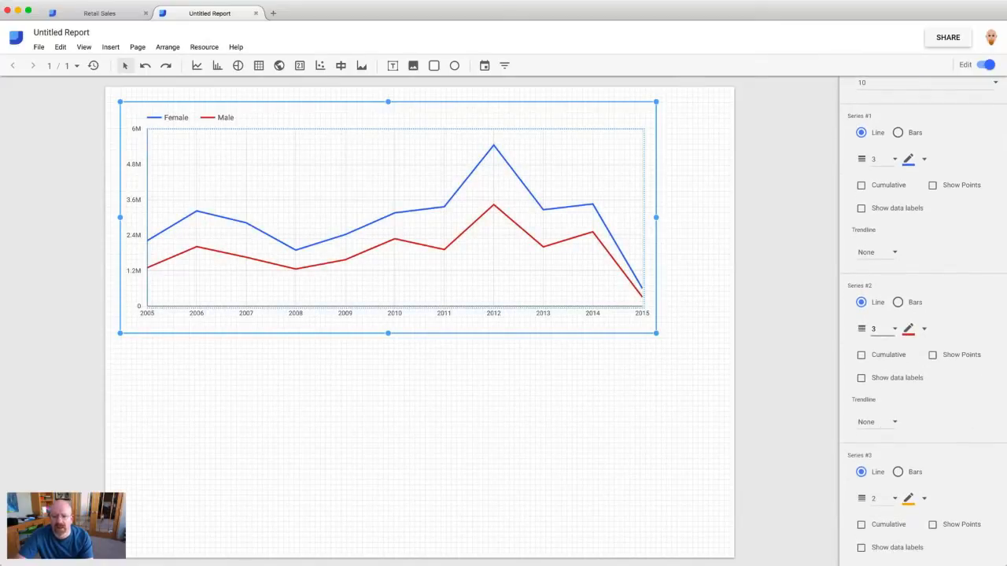
{"action": "left_click", "coordinate": [913, 381]}
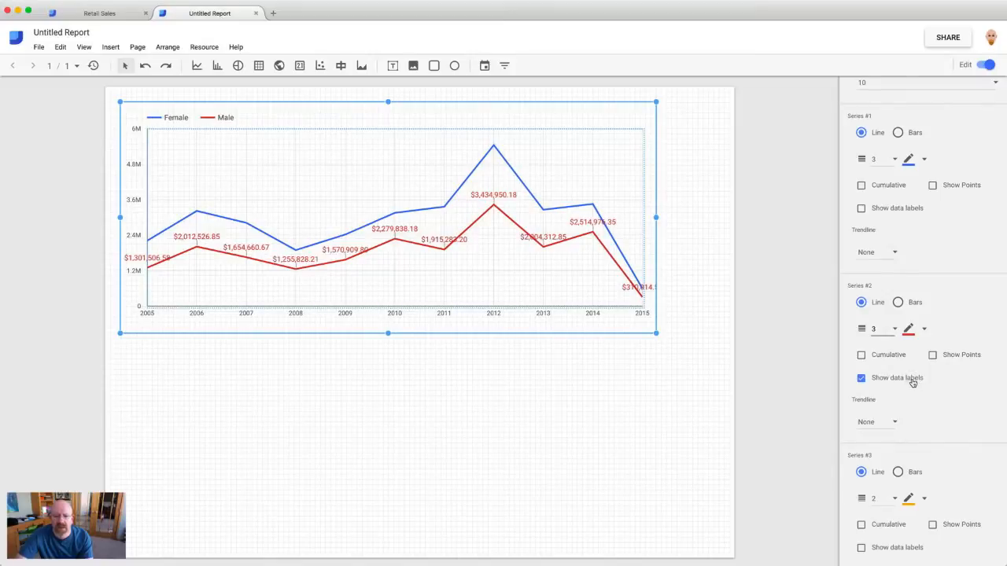
- Hide the data labels on Series #2, and try the chart legend at the bottom before returning it to the top
{"action": "left_click", "coordinate": [913, 382]}
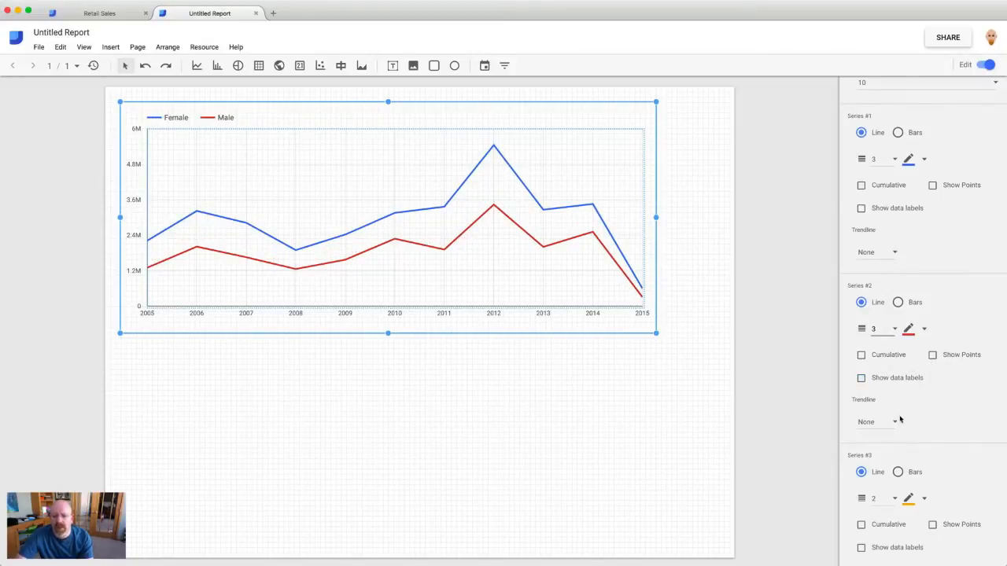
{"action": "scroll", "coordinate": [930, 401], "scroll_direction": "down", "scroll_amount": 2}
{"action": "scroll", "coordinate": [929, 401], "scroll_direction": "down", "scroll_amount": 10}
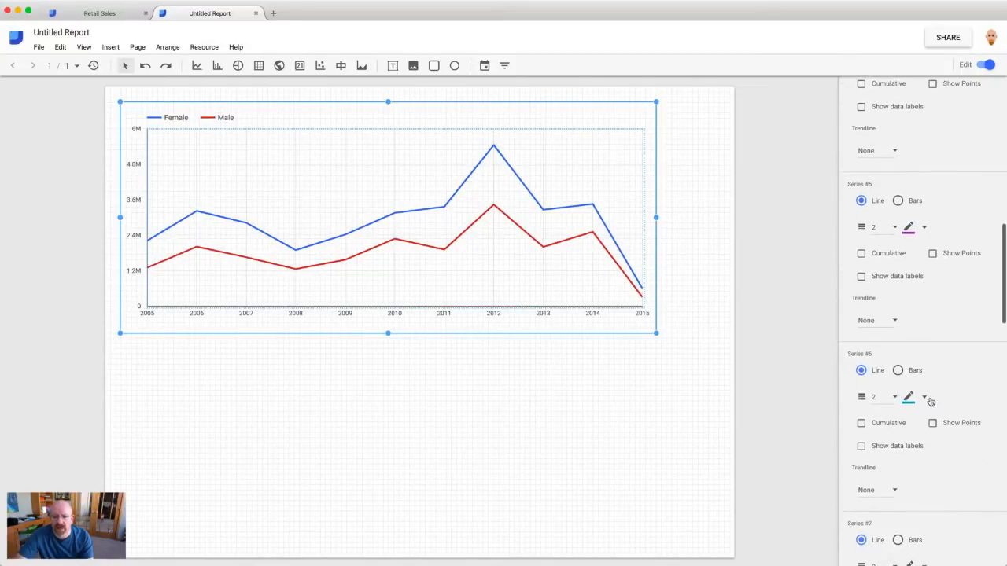
{"action": "scroll", "coordinate": [929, 401], "scroll_direction": "down", "scroll_amount": 15}
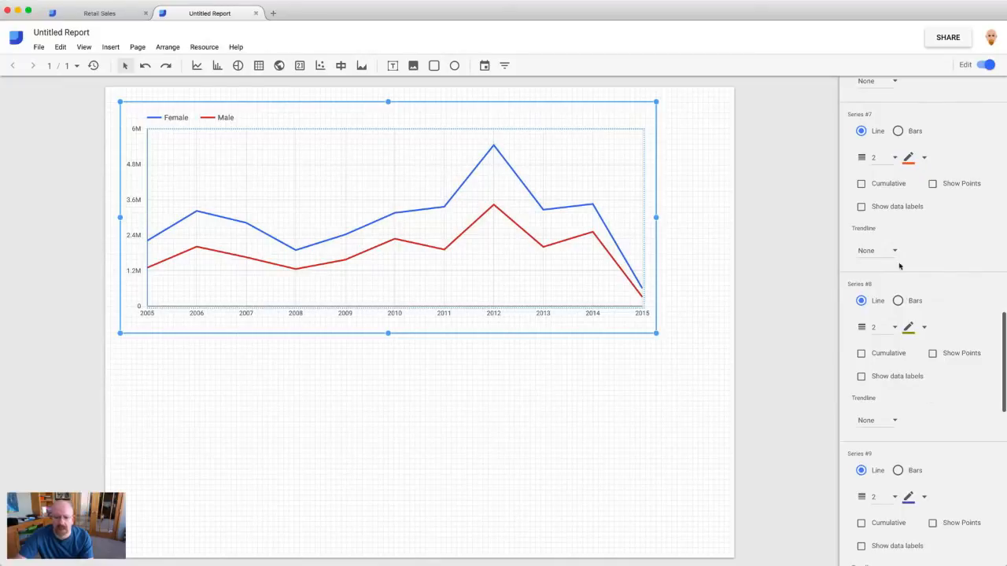
{"action": "scroll", "coordinate": [881, 374], "scroll_direction": "down", "scroll_amount": 16}
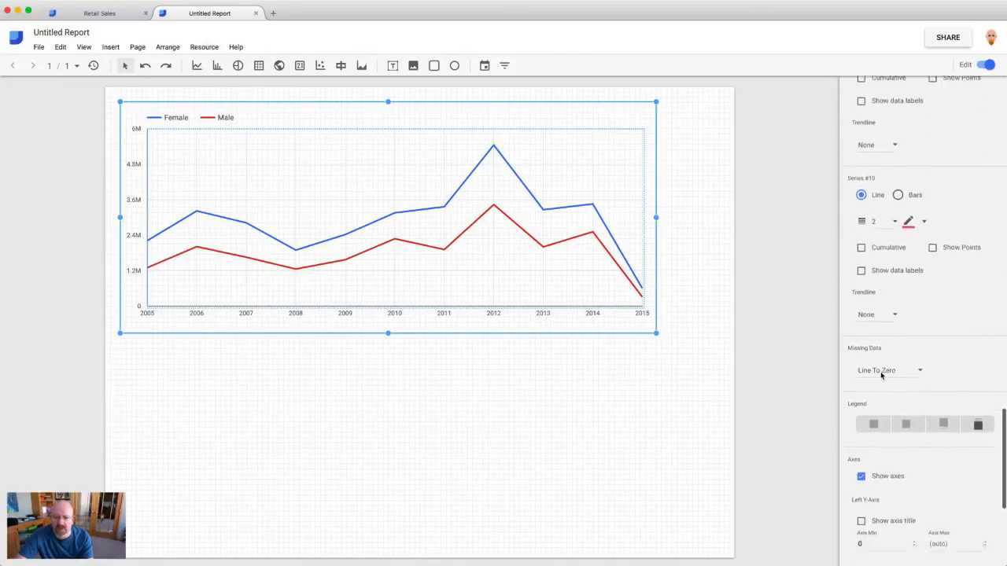
{"action": "scroll", "coordinate": [881, 372], "scroll_direction": "down", "scroll_amount": 5}
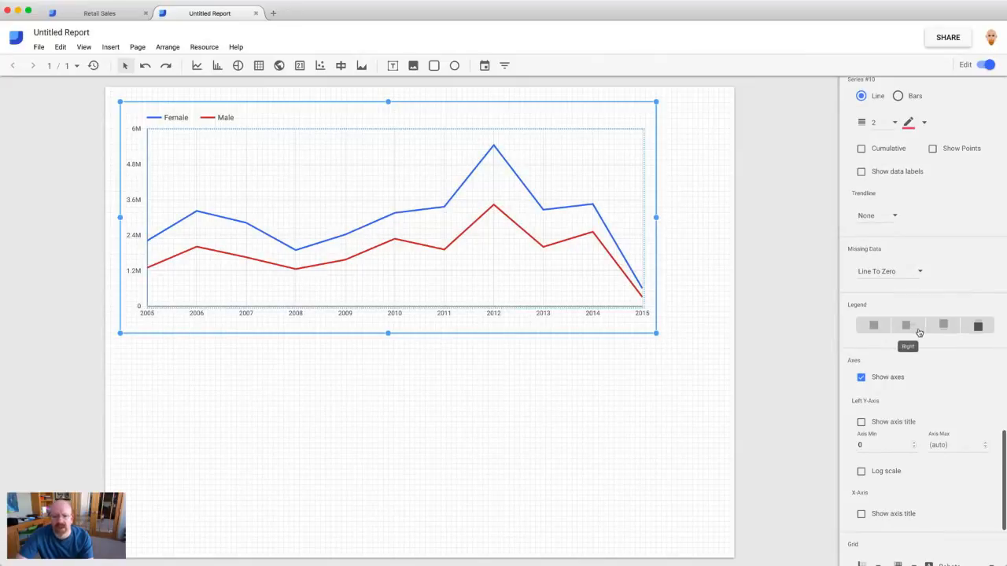
{"action": "left_click", "coordinate": [943, 326]}
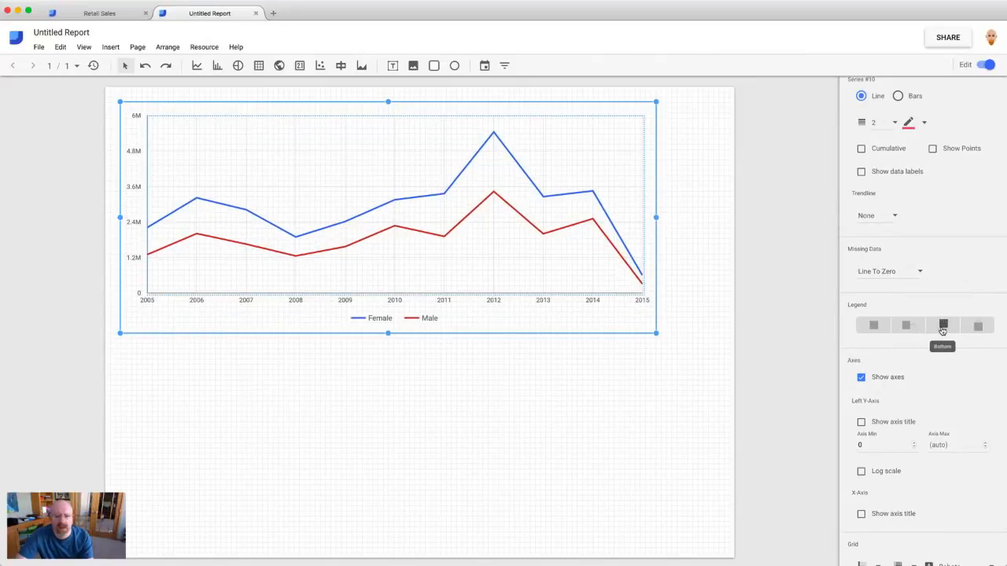
{"action": "left_click", "coordinate": [978, 326]}
{"action": "scroll", "coordinate": [966, 397], "scroll_direction": "down", "scroll_amount": 6}
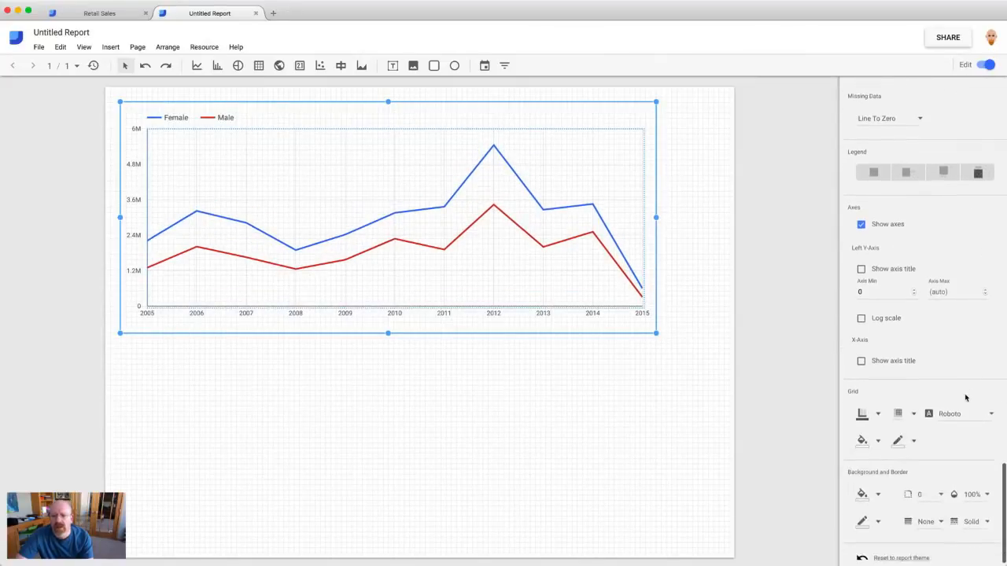
{"action": "scroll", "coordinate": [966, 398], "scroll_direction": "down", "scroll_amount": 1}
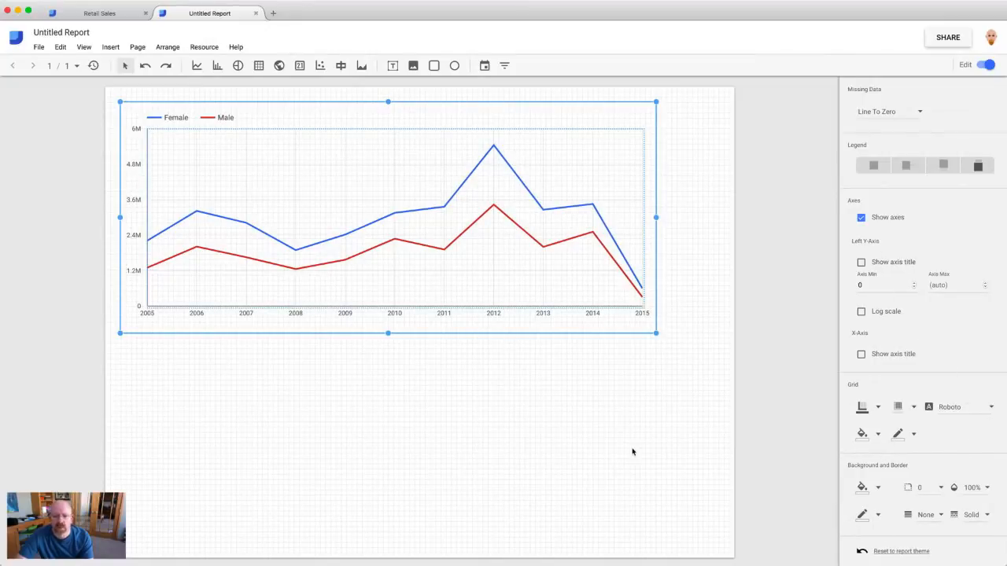
- Shrink the time series chart from its lower-left corner and place it toward the page's right side, leaving free space above it
{"action": "left_click", "coordinate": [588, 414]}
{"action": "left_click_drag", "start_coordinate": [449, 290], "coordinate": [514, 295]}
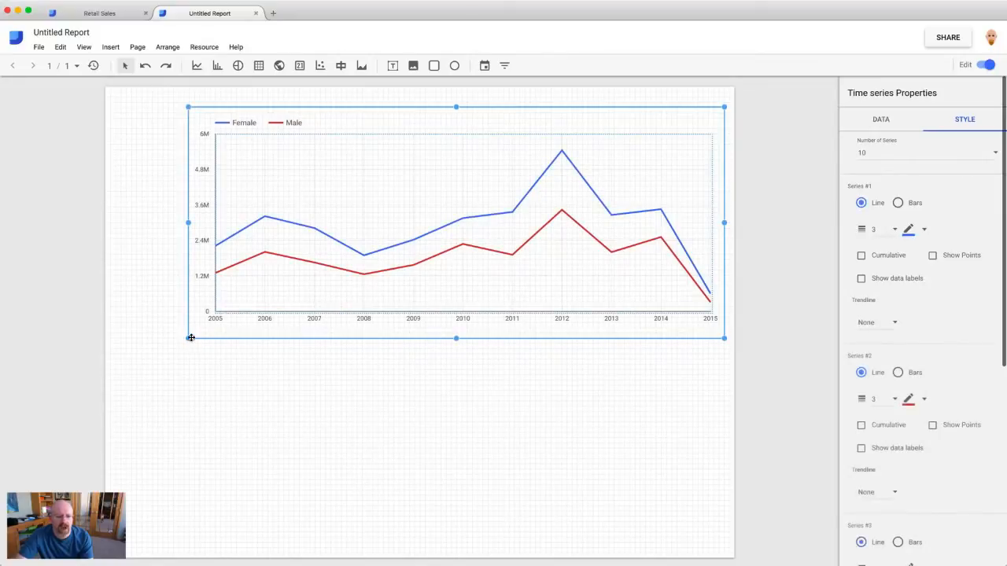
{"action": "left_click_drag", "start_coordinate": [188, 338], "coordinate": [300, 303]}
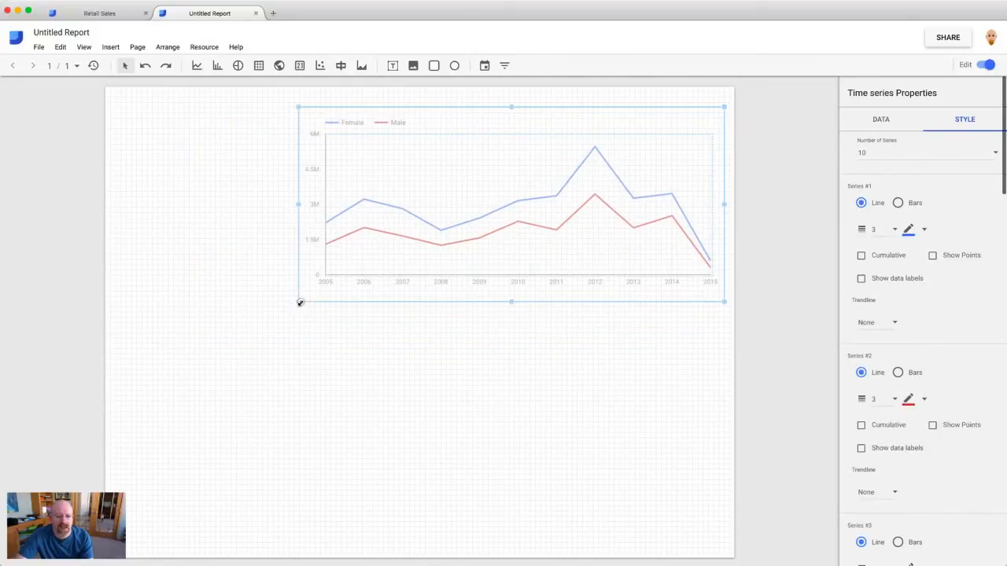
{"action": "left_click", "coordinate": [351, 369]}
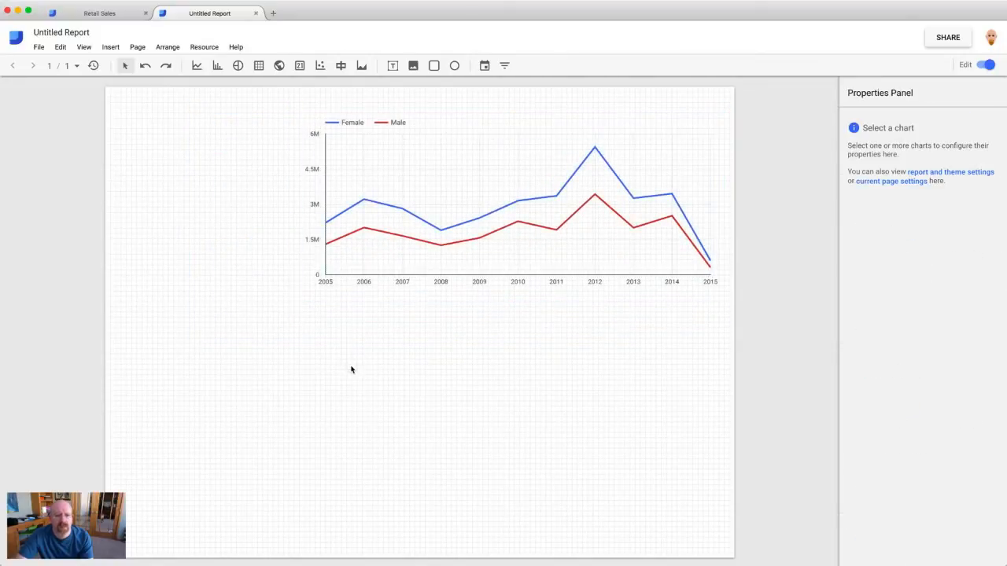
{"action": "left_click_drag", "start_coordinate": [406, 271], "coordinate": [391, 331]}
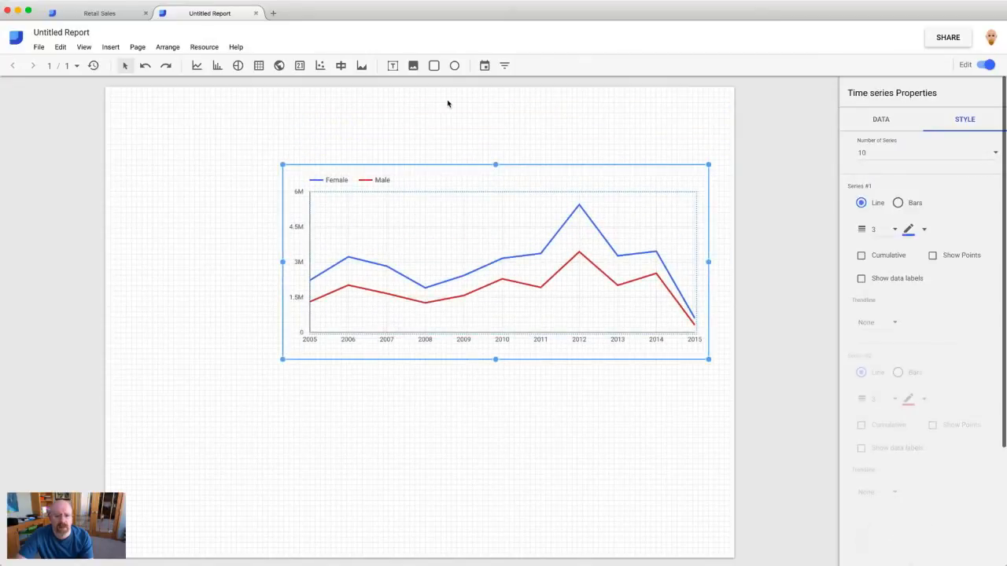
- Add a date range control above the time series chart and set its default range to Jan 1, 2005 - Mar 31, 2017
{"action": "left_click", "coordinate": [484, 66]}
{"action": "left_click_drag", "start_coordinate": [378, 102], "coordinate": [706, 148]}
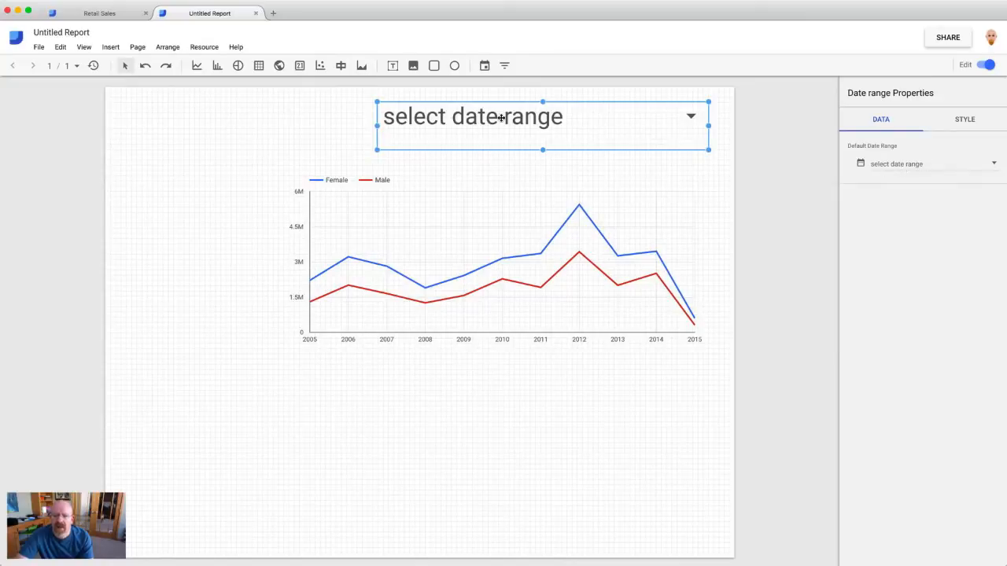
{"action": "left_click", "coordinate": [880, 164]}
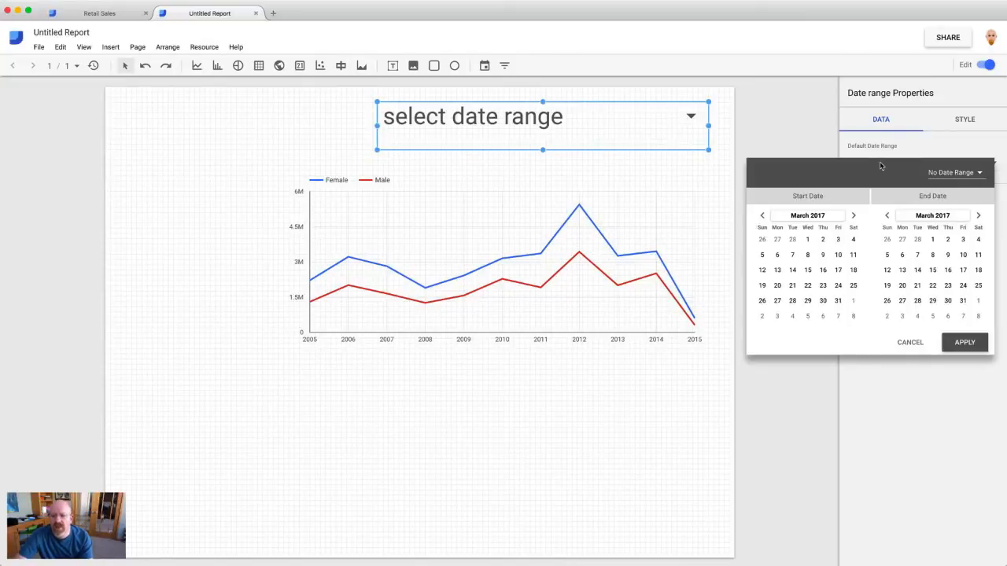
{"action": "left_click", "coordinate": [809, 215]}
{"action": "left_click", "coordinate": [804, 216]}
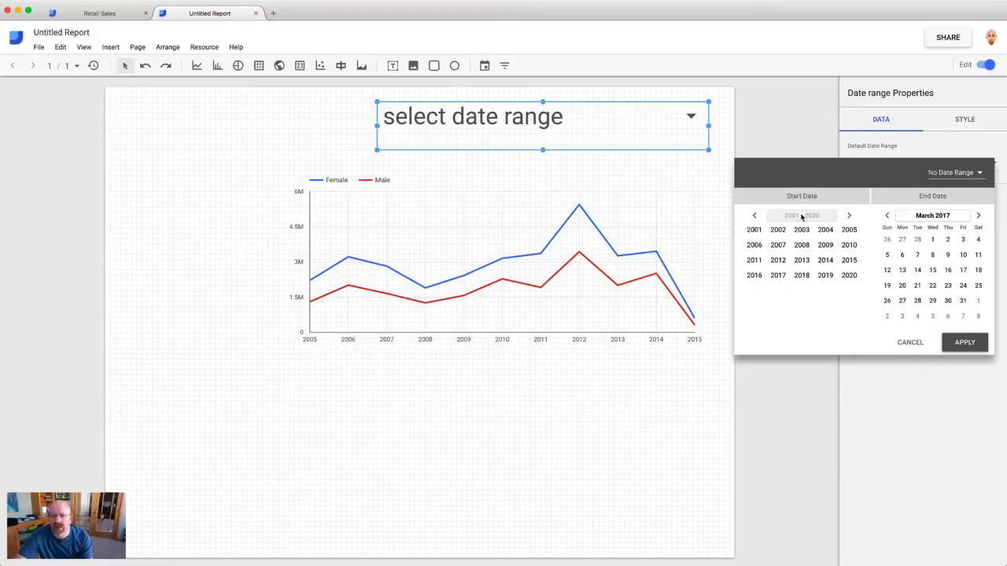
{"action": "left_click", "coordinate": [849, 230]}
{"action": "left_click", "coordinate": [770, 232]}
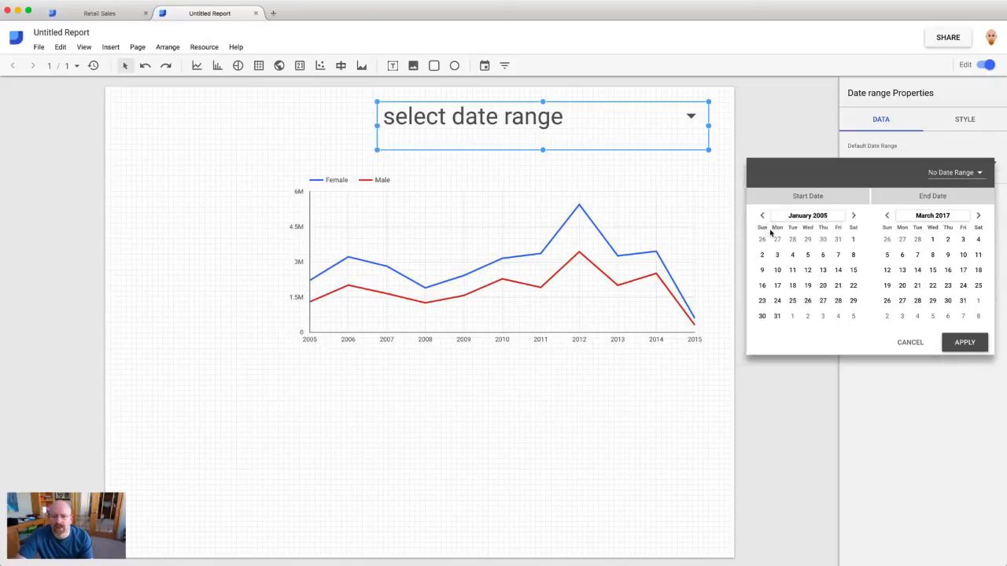
{"action": "left_click", "coordinate": [854, 239]}
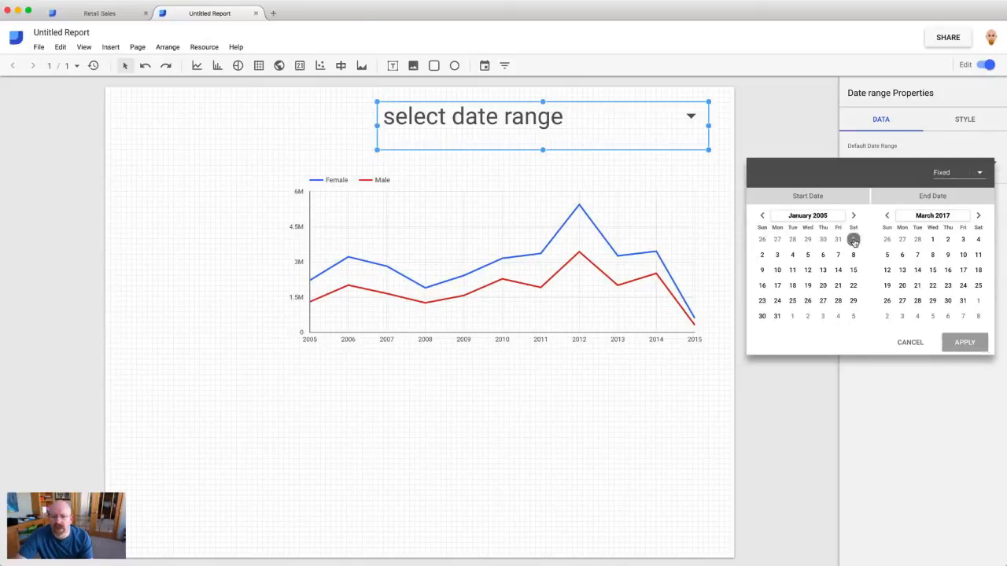
{"action": "left_click", "coordinate": [964, 302]}
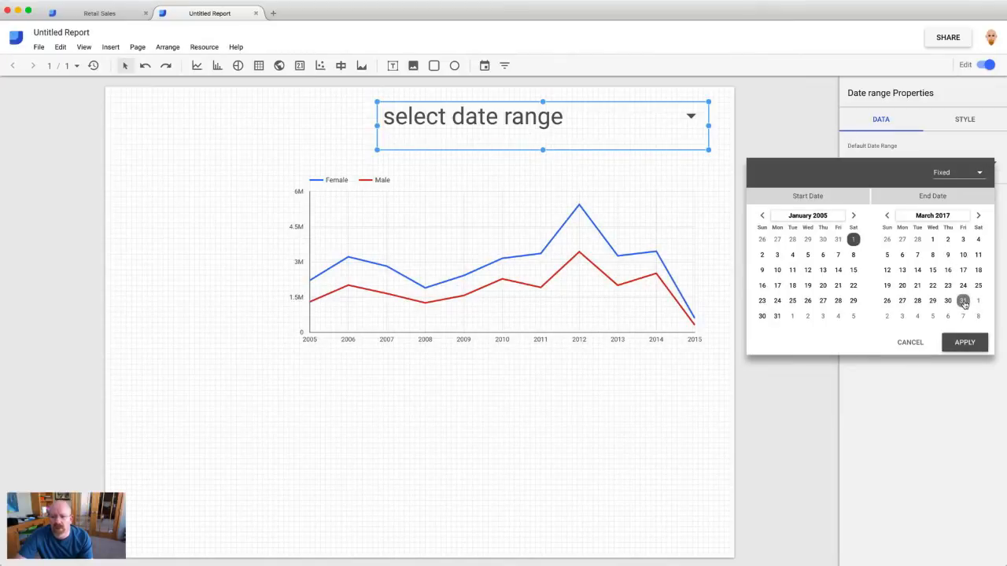
{"action": "left_click", "coordinate": [965, 344]}
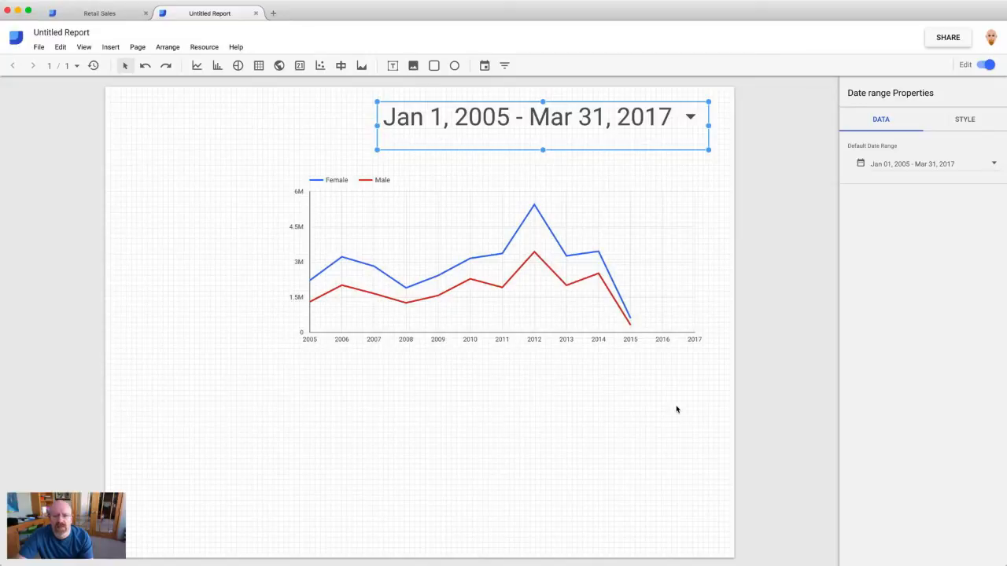
{"action": "left_click", "coordinate": [714, 206]}
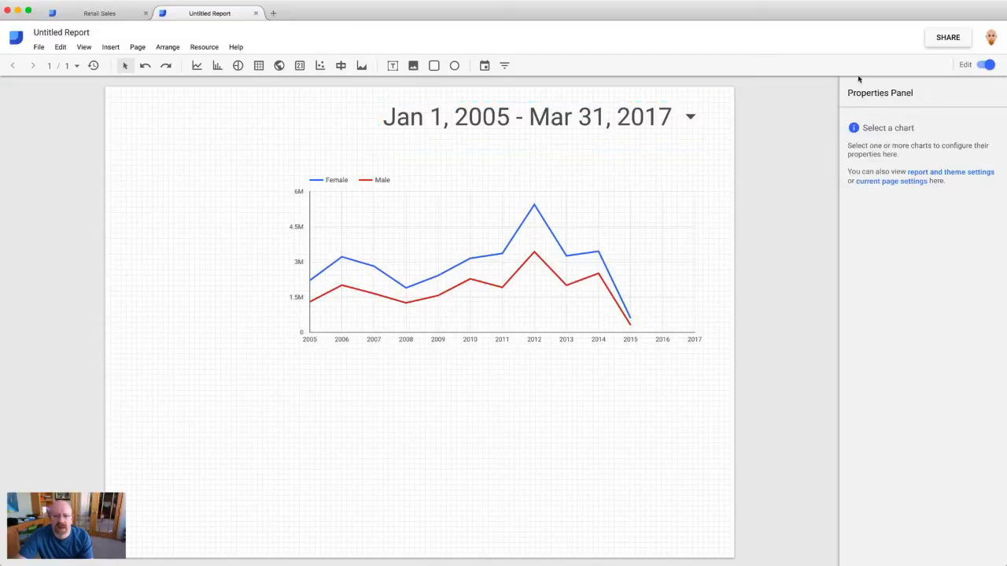
- Test the date range control in view mode by filtering the report to Jan 1, 2009 - Dec 31, 2013
{"action": "left_click", "coordinate": [983, 66]}
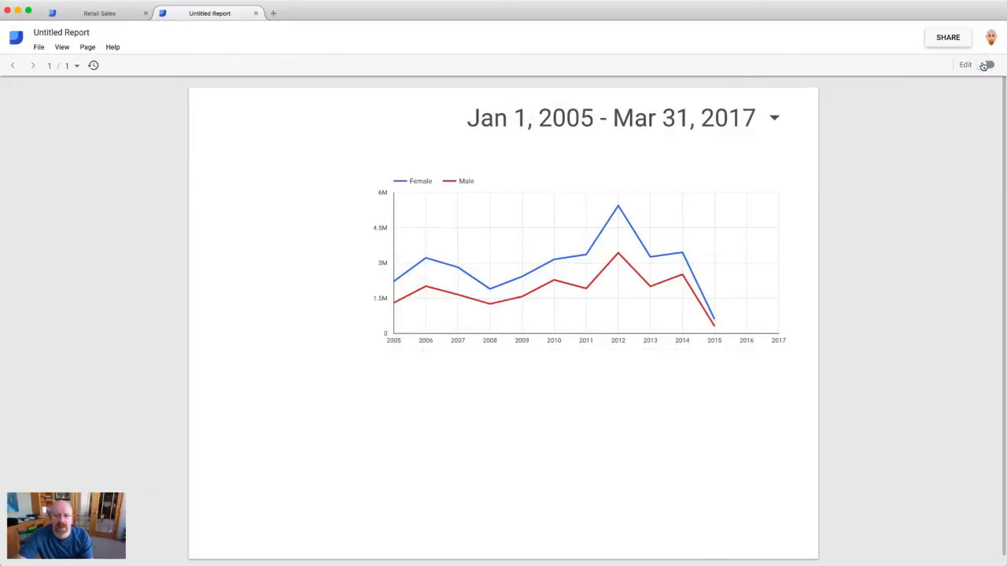
{"action": "left_click", "coordinate": [775, 118]}
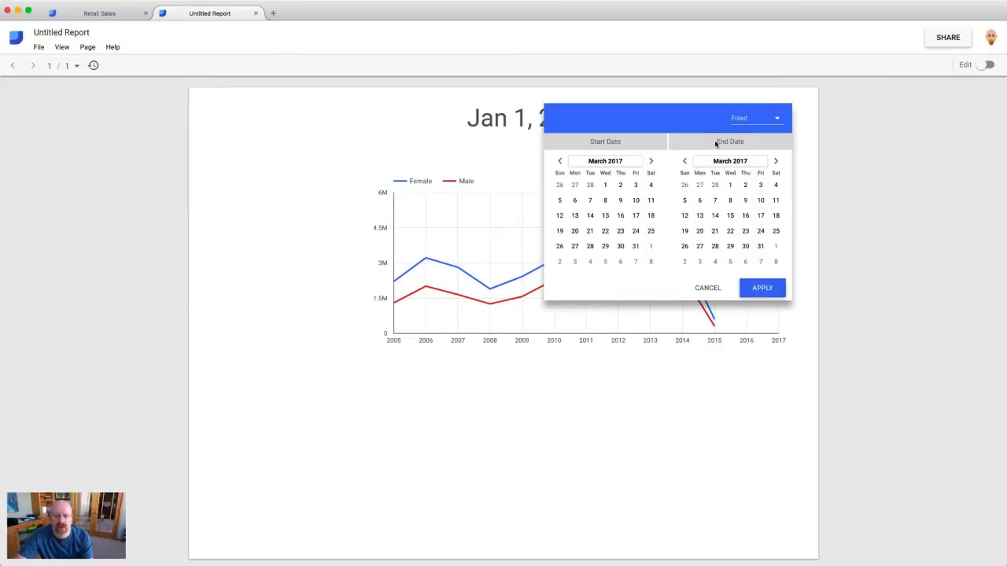
{"action": "left_click", "coordinate": [621, 162]}
{"action": "left_click", "coordinate": [598, 161]}
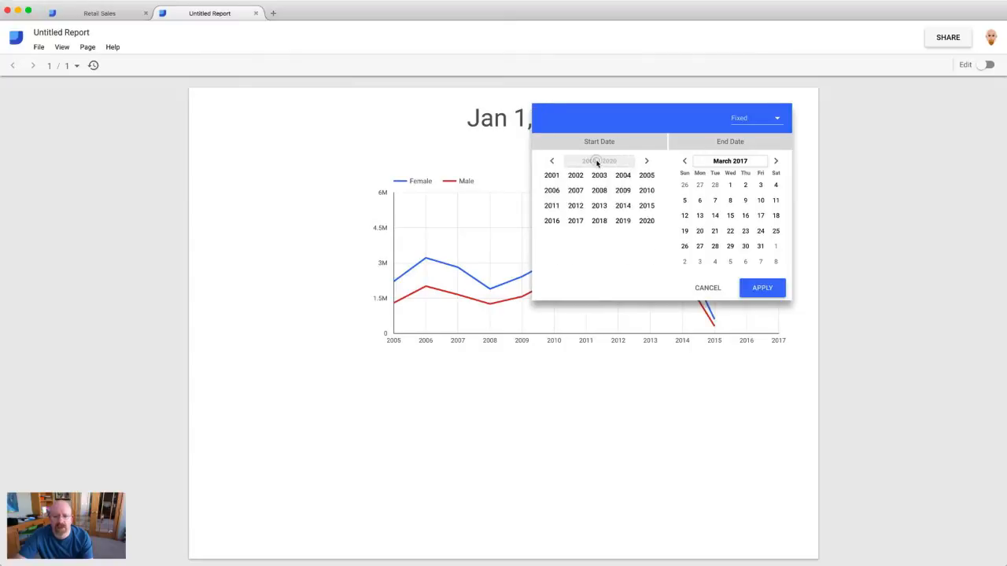
{"action": "left_click", "coordinate": [621, 191]}
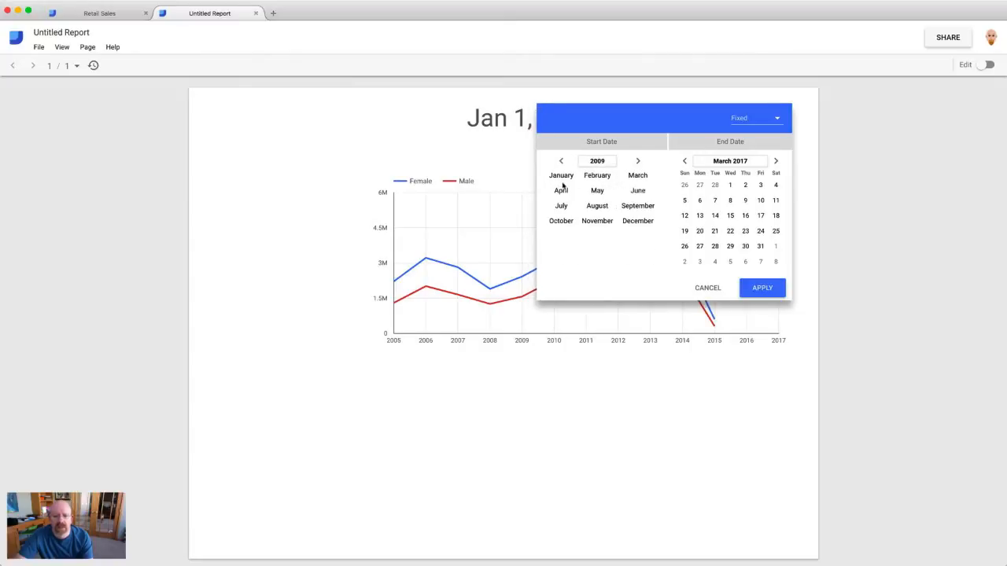
{"action": "left_click", "coordinate": [550, 175]}
{"action": "left_click", "coordinate": [620, 184]}
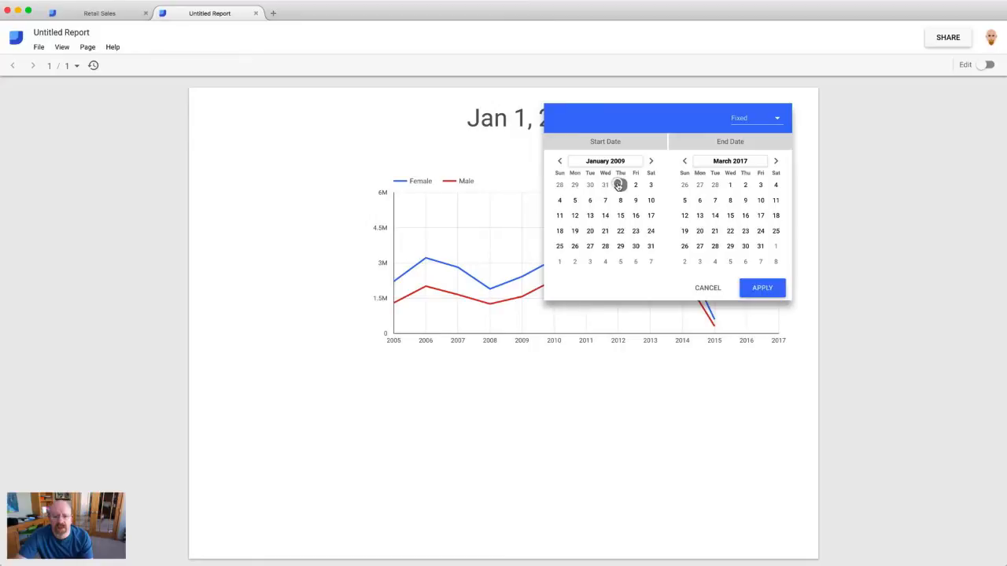
{"action": "left_click", "coordinate": [723, 161]}
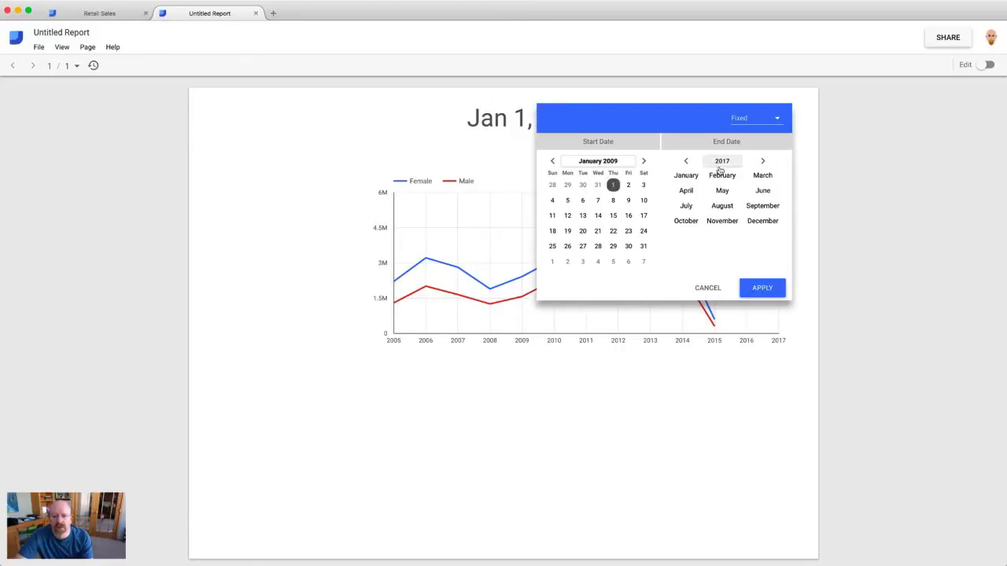
{"action": "left_click", "coordinate": [721, 161]}
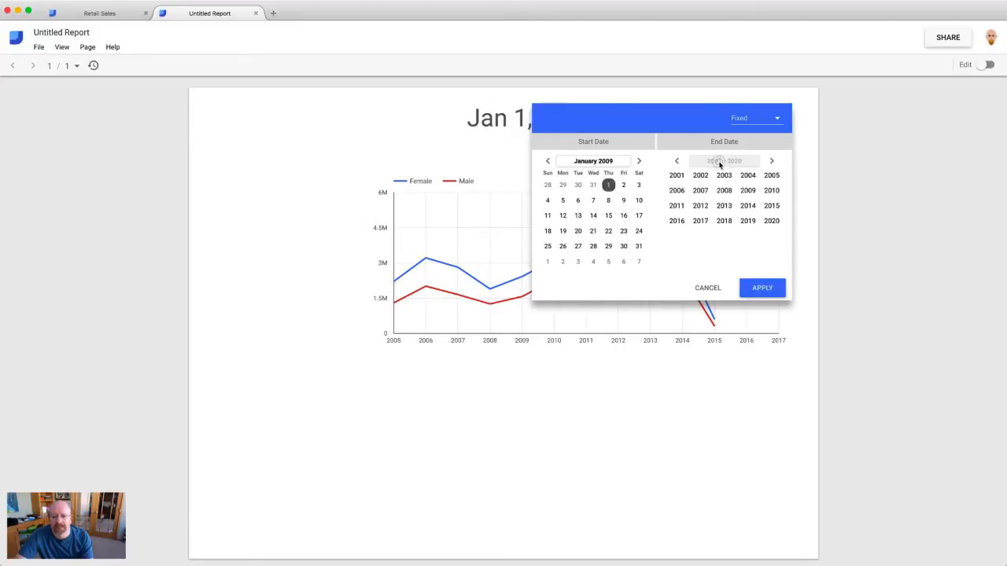
{"action": "left_click", "coordinate": [722, 207]}
{"action": "left_click", "coordinate": [762, 222]}
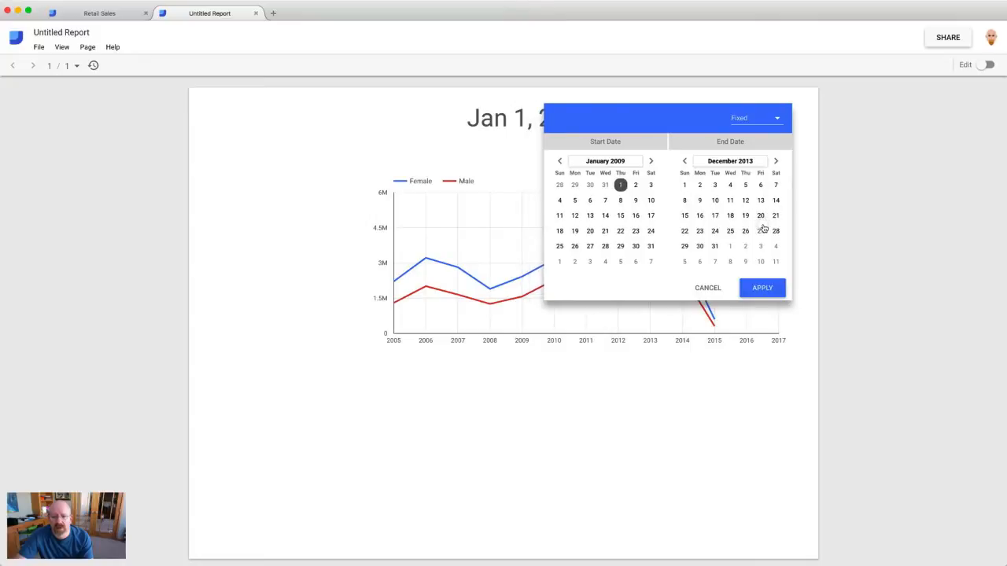
{"action": "left_click", "coordinate": [715, 246]}
{"action": "left_click", "coordinate": [759, 288]}
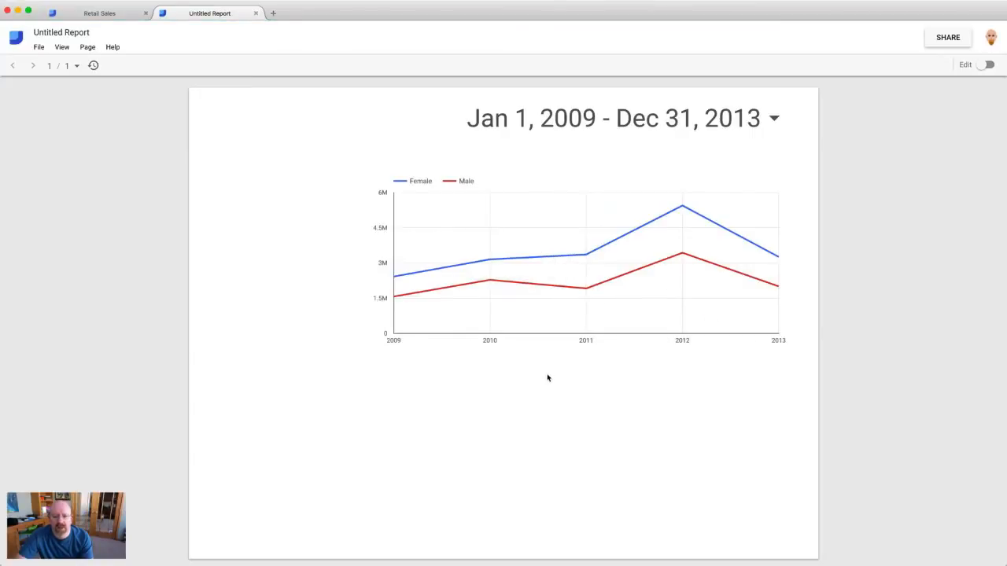
- Return to edit mode and restyle the date range control's text size, trying 12px and settling on 24px
{"action": "left_click", "coordinate": [989, 65]}
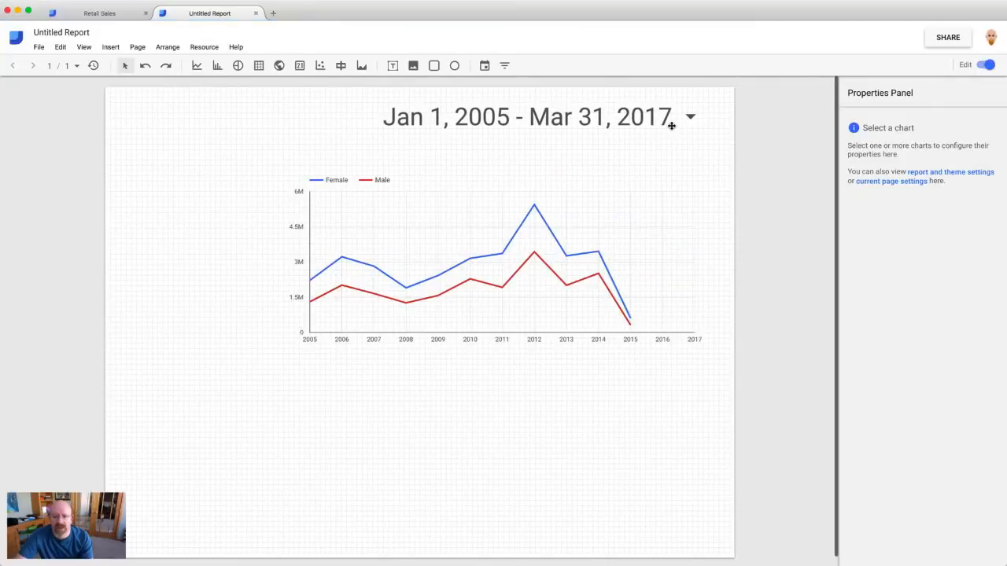
{"action": "left_click", "coordinate": [671, 126]}
{"action": "left_click", "coordinate": [966, 120]}
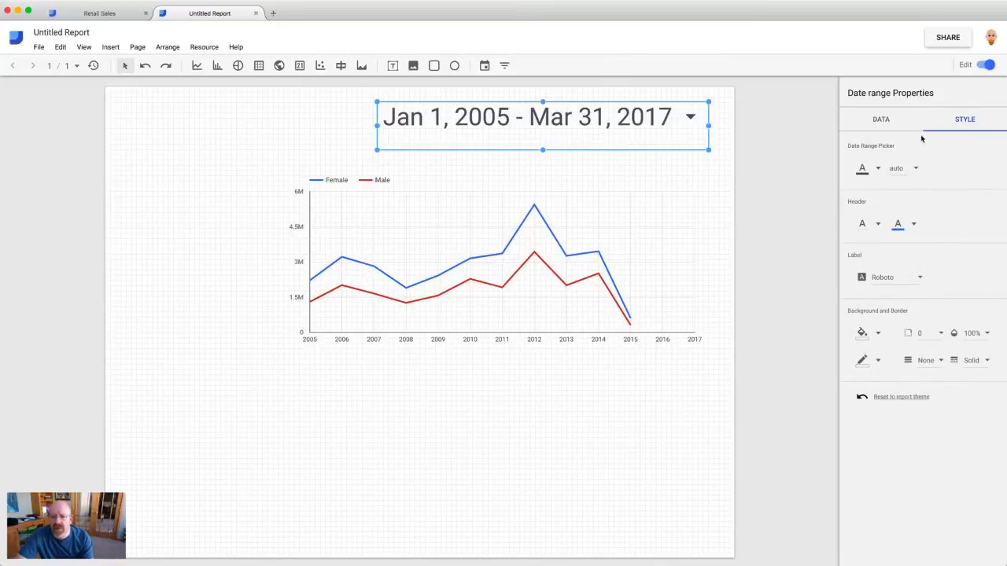
{"action": "left_click", "coordinate": [913, 176]}
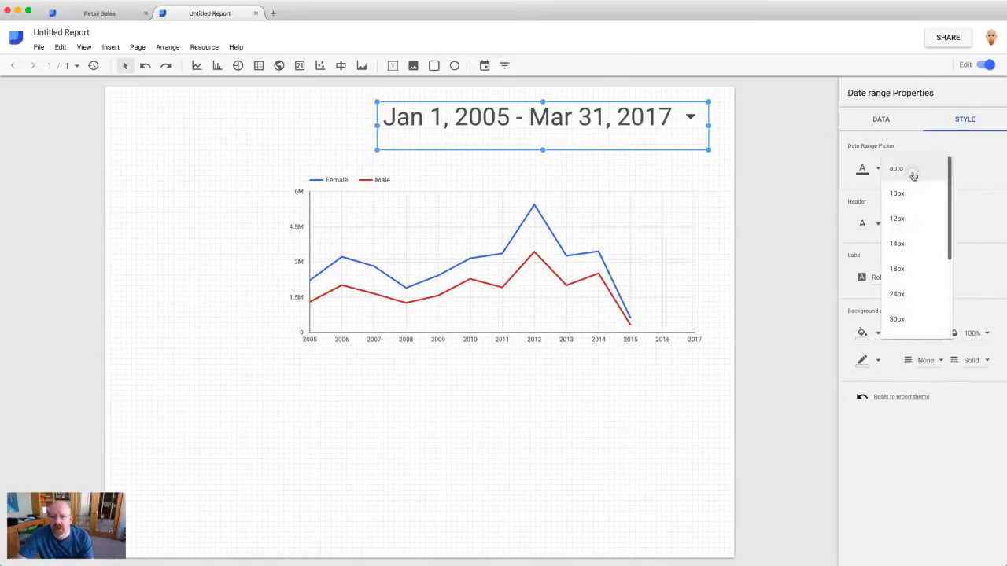
{"action": "left_click", "coordinate": [915, 222]}
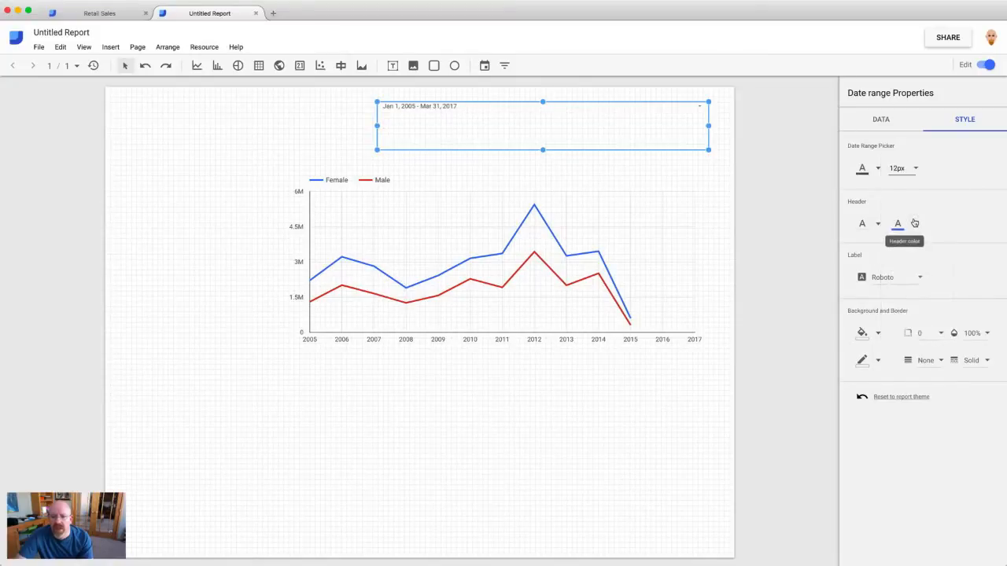
{"action": "left_click", "coordinate": [914, 174]}
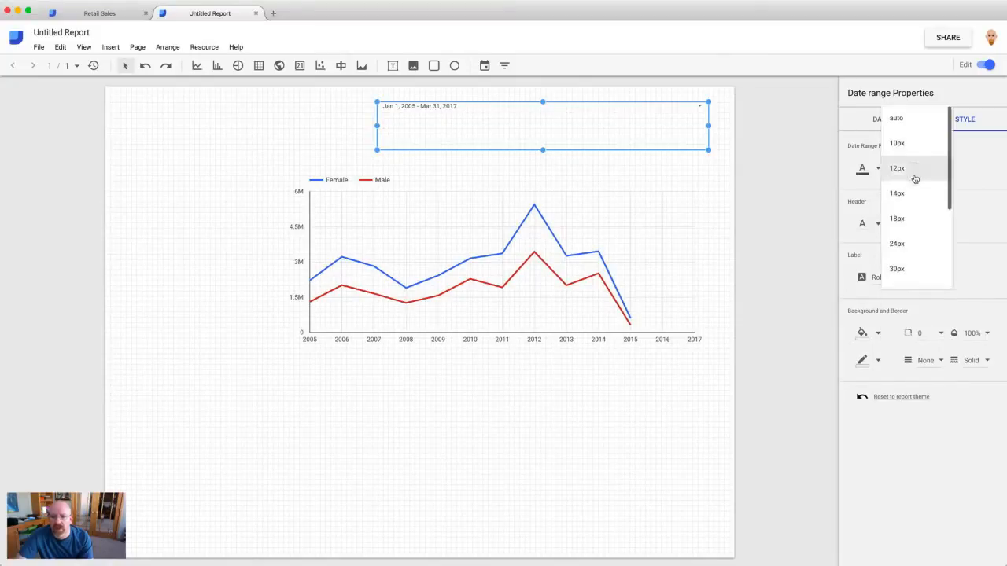
{"action": "left_click", "coordinate": [903, 244]}
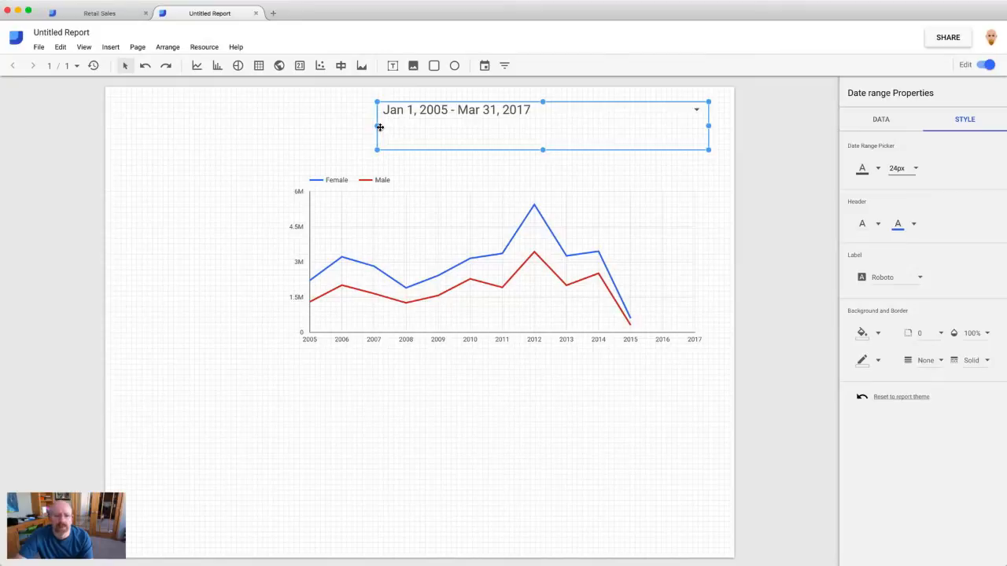
- Shrink the date range control's width and height to fit closely around its date text
{"action": "left_click_drag", "start_coordinate": [377, 126], "coordinate": [519, 125]}
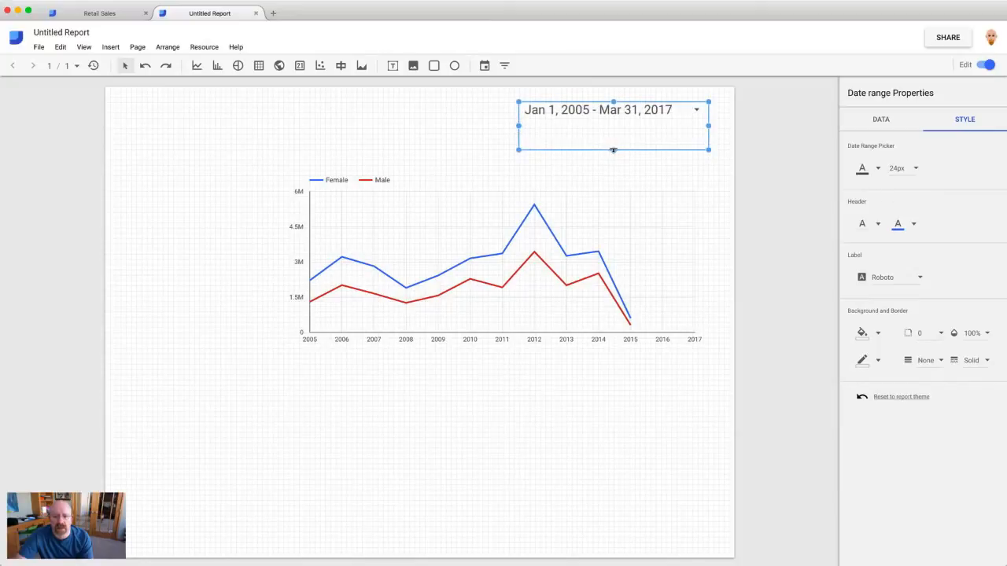
{"action": "left_click_drag", "start_coordinate": [612, 150], "coordinate": [615, 123]}
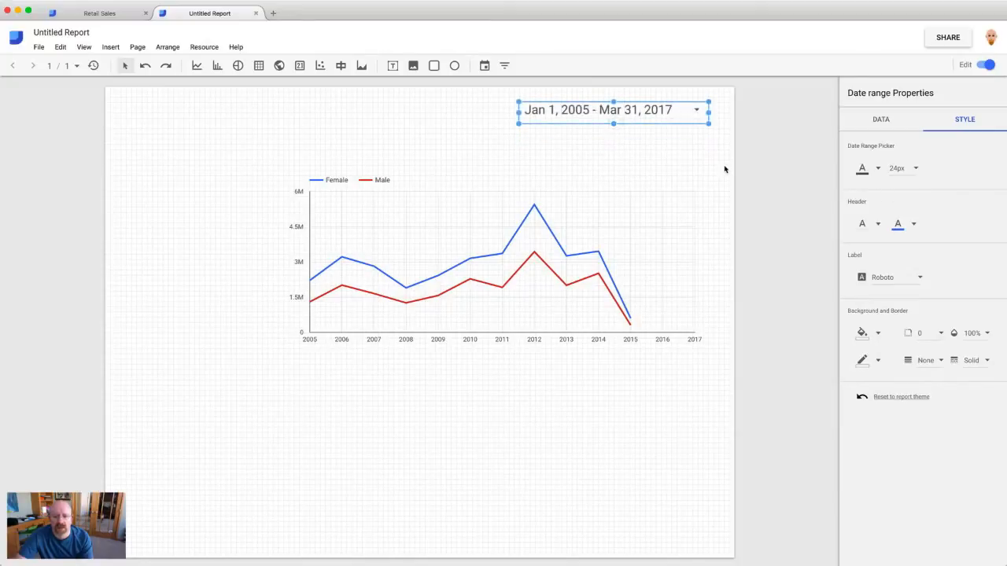
{"action": "left_click", "coordinate": [724, 168]}
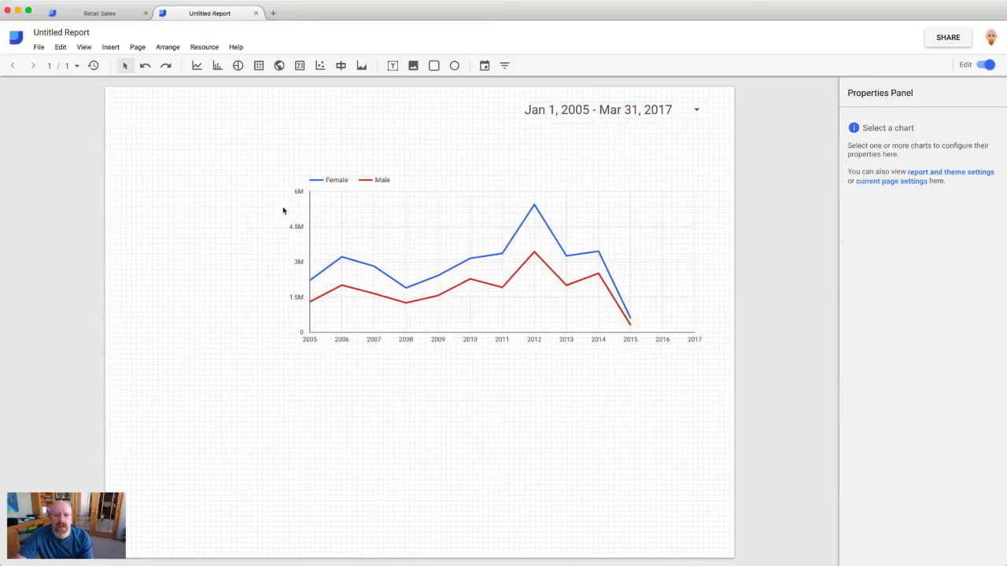
- Add a filter control beside the time series chart, set its dimension to Department, and resize it to fit the department list
{"action": "left_click", "coordinate": [505, 66]}
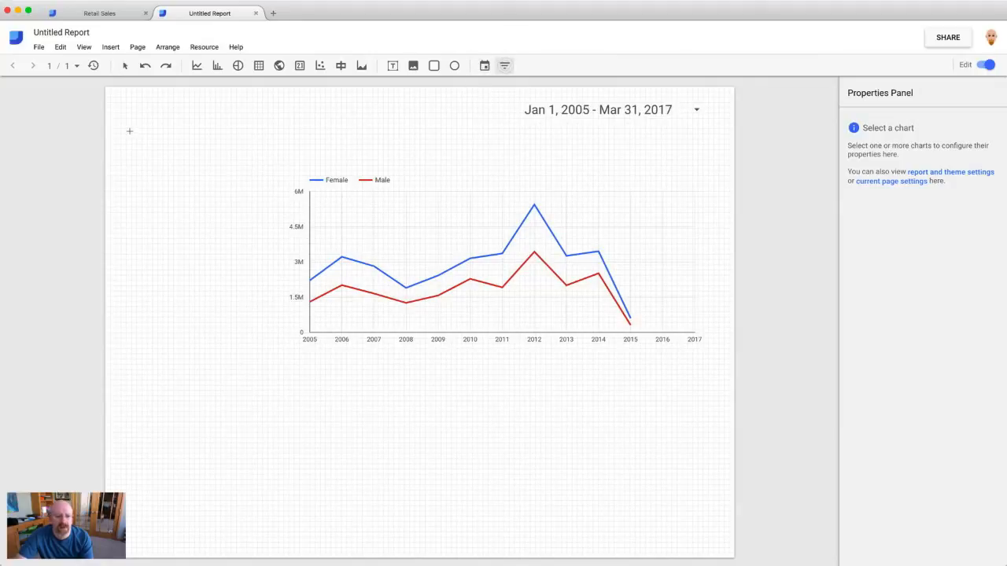
{"action": "left_click_drag", "start_coordinate": [130, 131], "coordinate": [256, 503]}
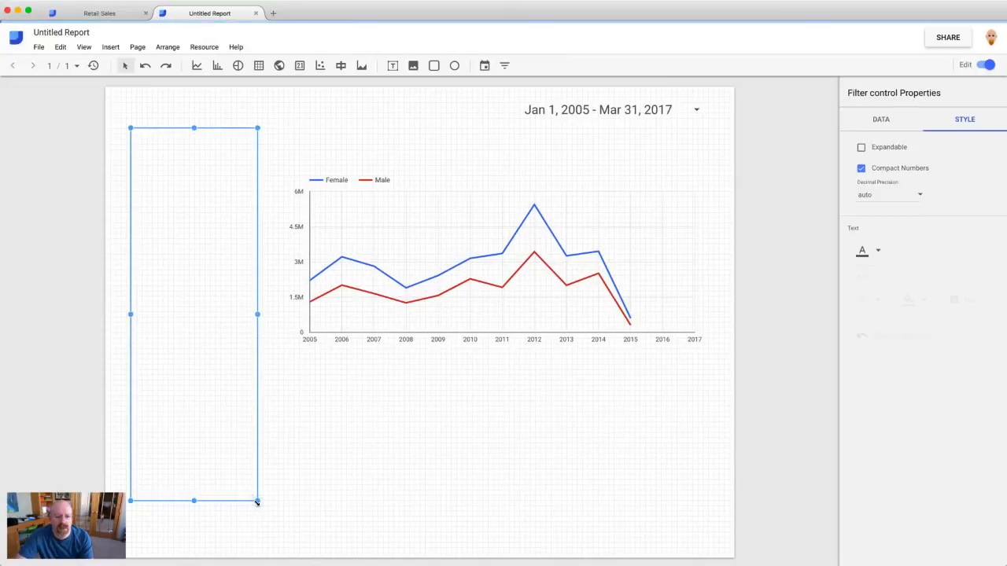
{"action": "left_click", "coordinate": [881, 120]}
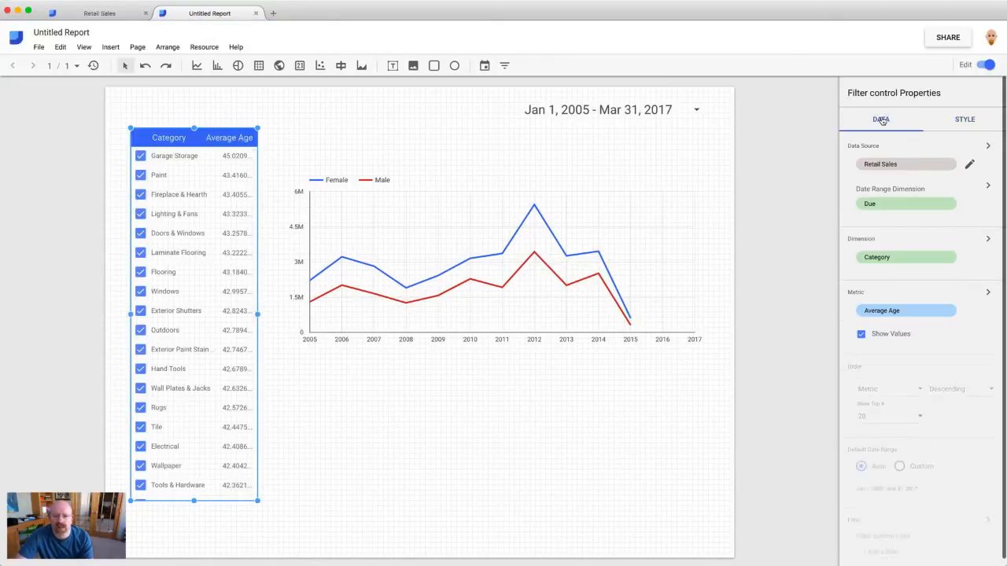
{"action": "left_click", "coordinate": [894, 260]}
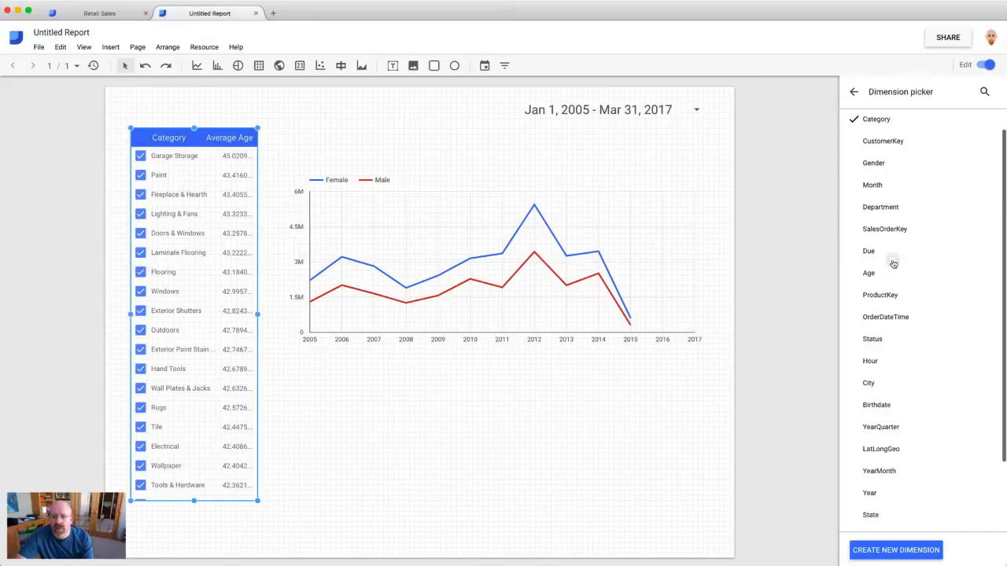
{"action": "left_click", "coordinate": [881, 207]}
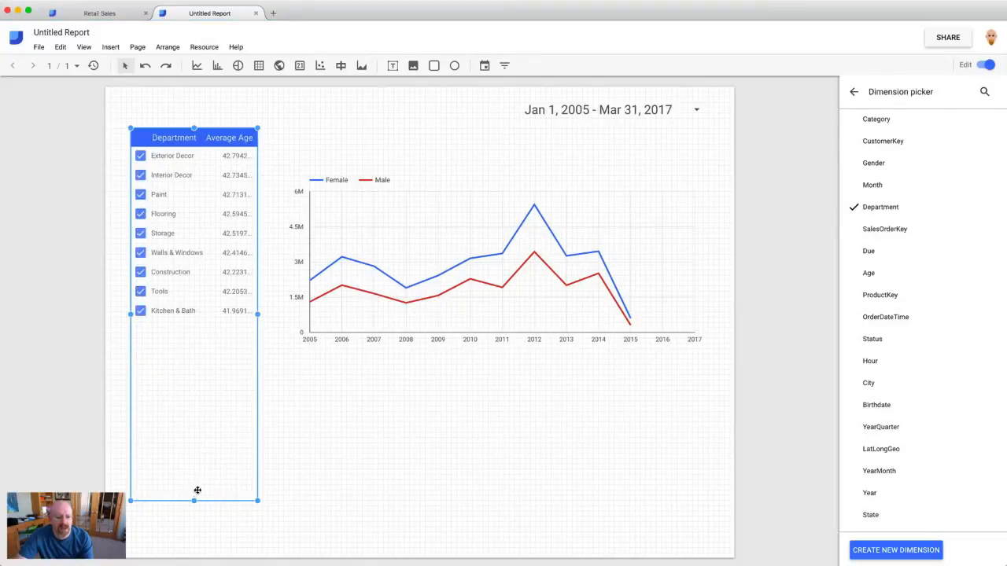
{"action": "left_click_drag", "start_coordinate": [194, 501], "coordinate": [197, 328]}
{"action": "left_click_drag", "start_coordinate": [258, 226], "coordinate": [275, 227]}
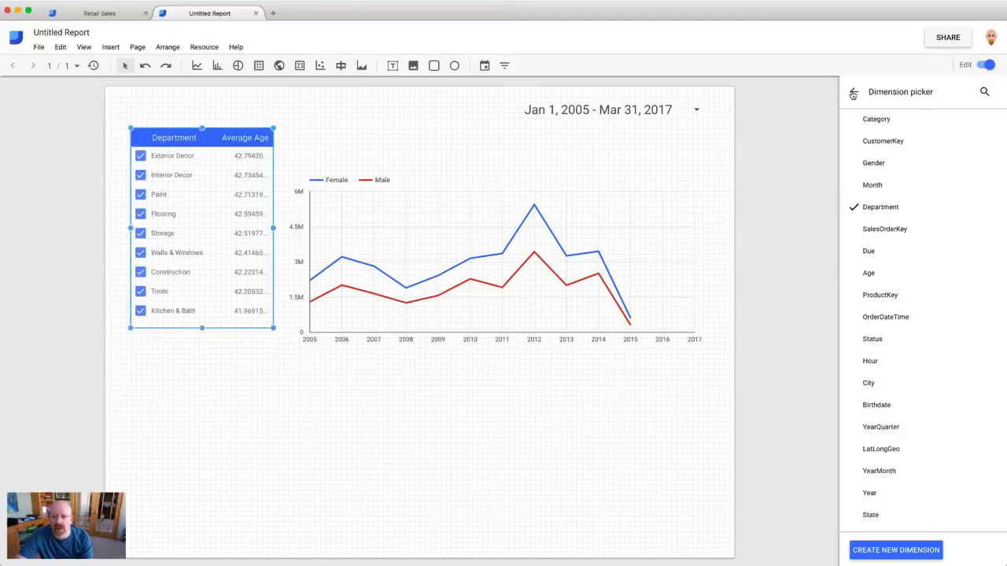
- Set the department filter control's metric to Profit $
{"action": "left_click", "coordinate": [854, 91]}
{"action": "left_click", "coordinate": [900, 311]}
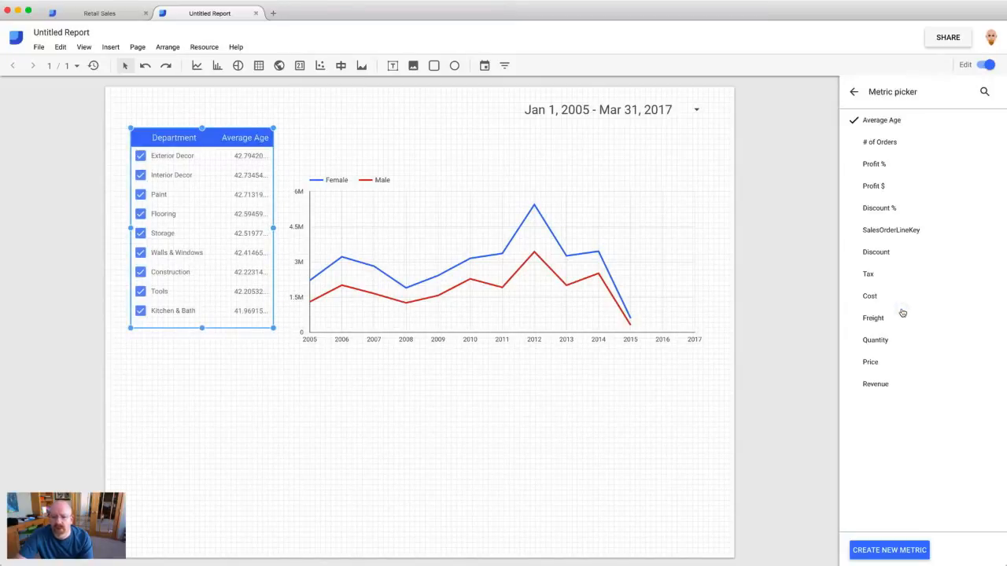
{"action": "left_click", "coordinate": [890, 189]}
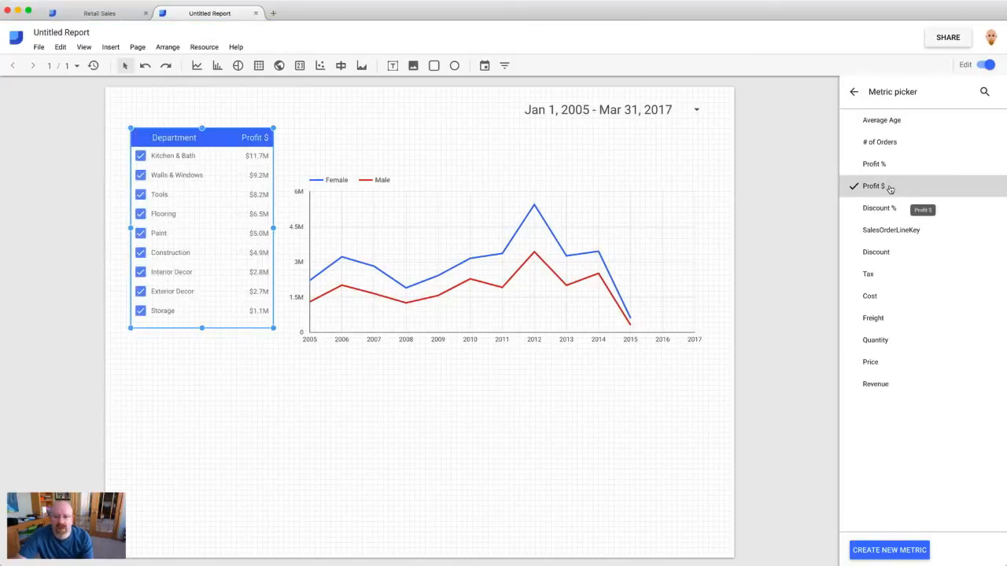
{"action": "left_click", "coordinate": [853, 91]}
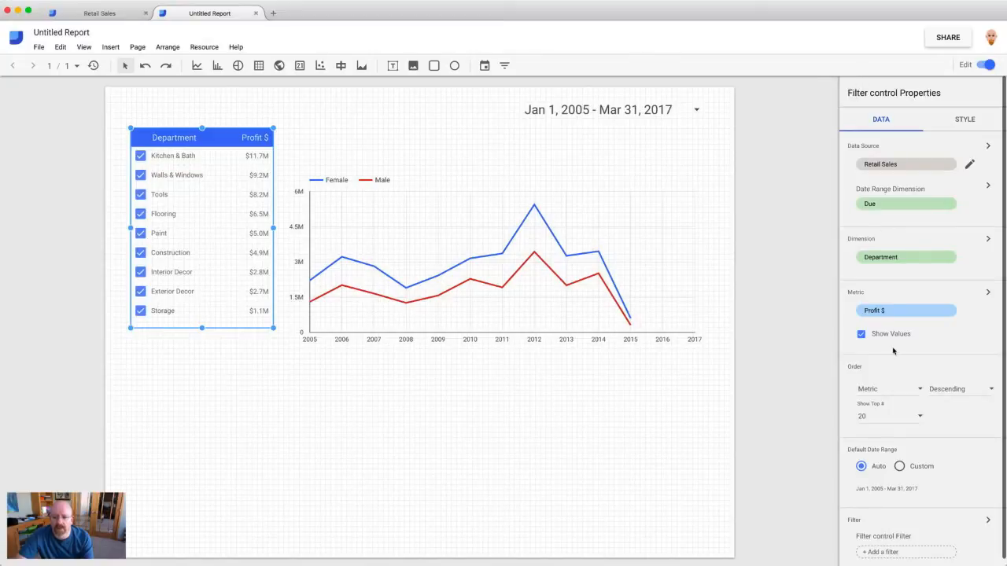
- Try limiting the department filter control to the top 5 entries, and restore the limit to 20
{"action": "left_click", "coordinate": [899, 417]}
{"action": "scroll", "coordinate": [889, 370], "scroll_direction": "up", "scroll_amount": 3}
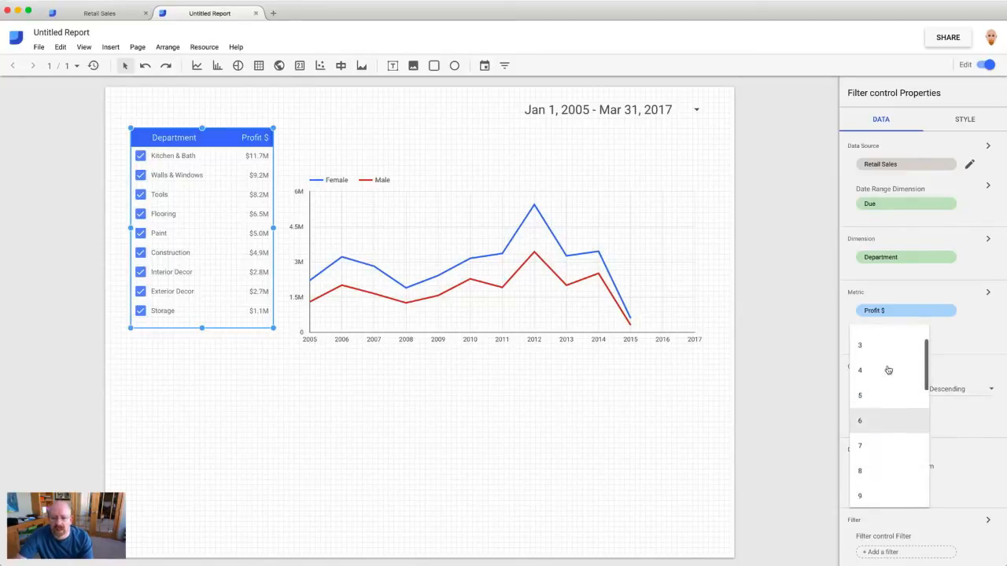
{"action": "left_click", "coordinate": [873, 427]}
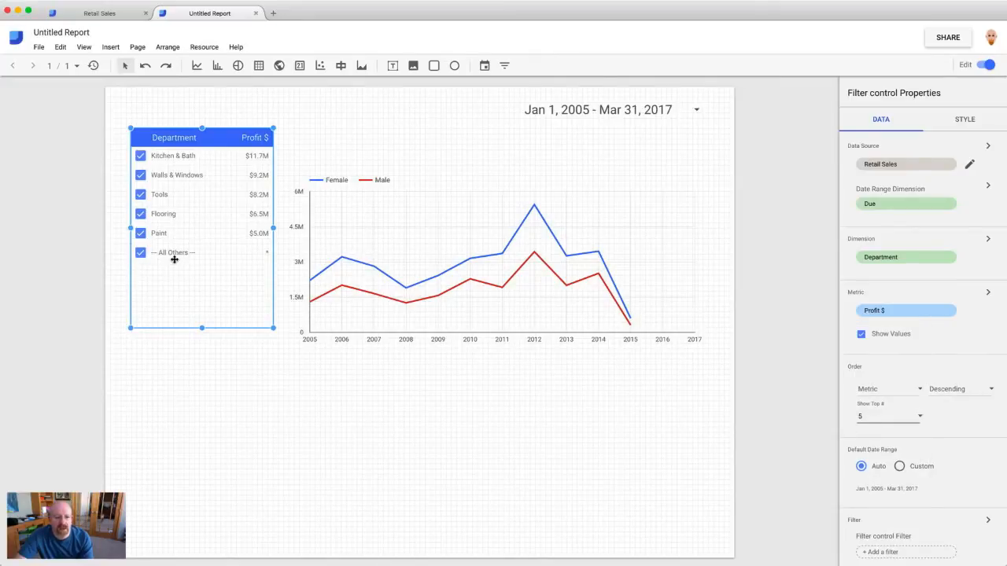
{"action": "left_click", "coordinate": [886, 418]}
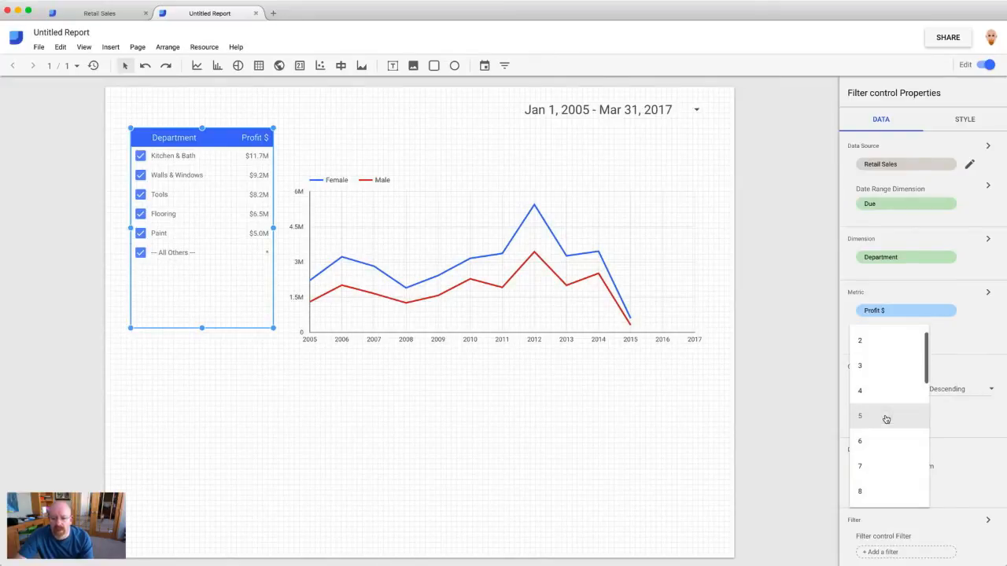
{"action": "scroll", "coordinate": [879, 472], "scroll_direction": "down", "scroll_amount": 3}
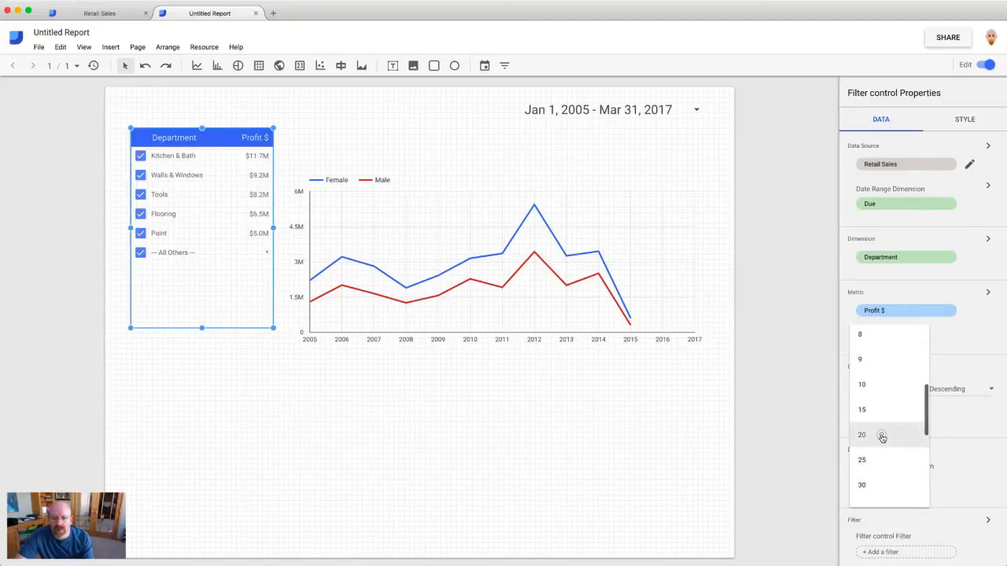
{"action": "left_click", "coordinate": [882, 436]}
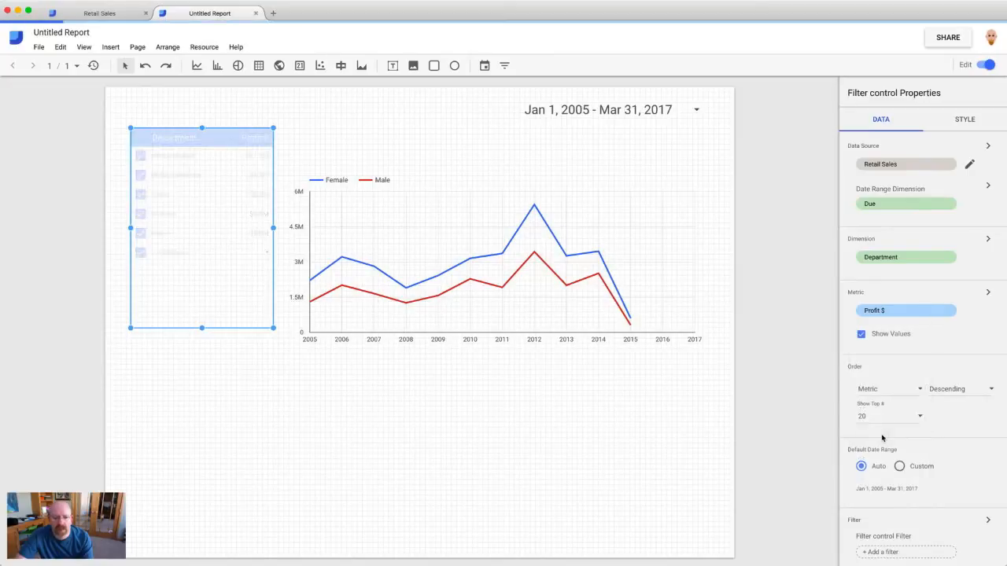
- Move the department filter control slightly down and toward the page's left edge
{"action": "left_click", "coordinate": [561, 477]}
{"action": "mouse_move", "coordinate": [229, 228]}
{"action": "left_mouse_down"}
{"action": "mouse_move", "coordinate": [220, 255]}
{"action": "mouse_move", "coordinate": [222, 243]}
{"action": "left_mouse_up"}
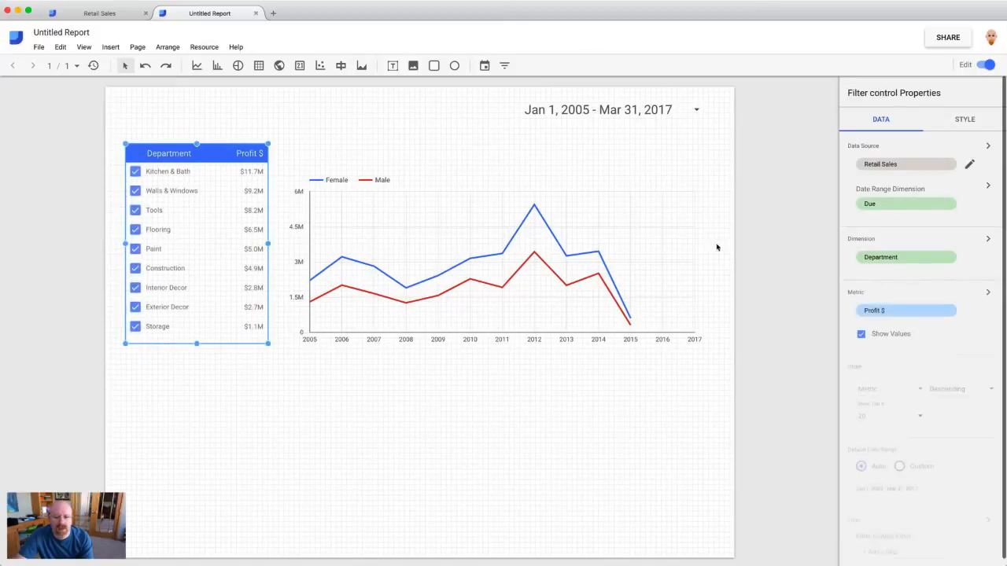
- Test the department filter in view mode by showing only Kitchen & Bath, and inspect the chart's 2012 values
{"action": "left_click", "coordinate": [983, 65]}
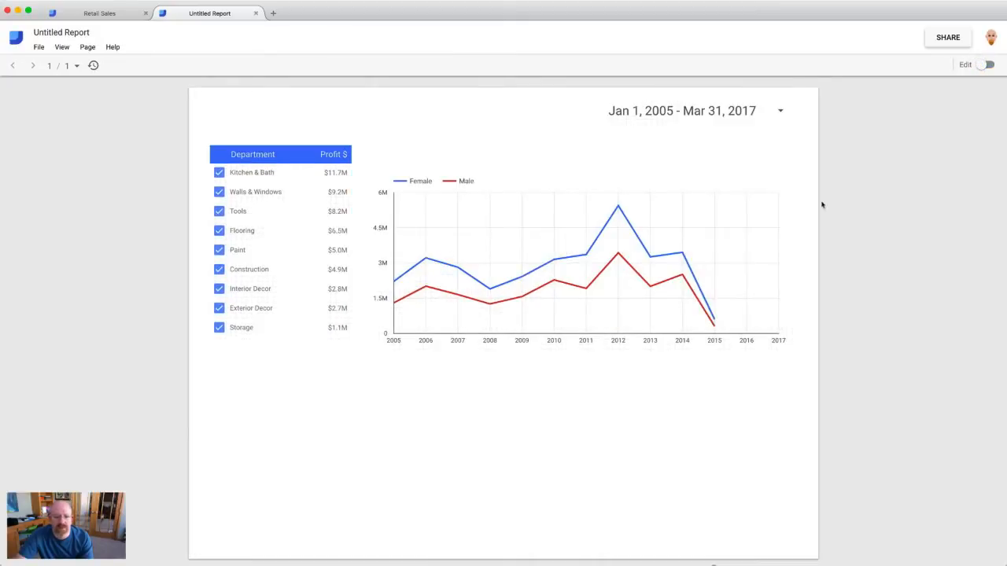
{"action": "mouse_move", "coordinate": [703, 263]}
{"action": "mouse_move", "coordinate": [297, 234]}
{"action": "left_click", "coordinate": [301, 175]}
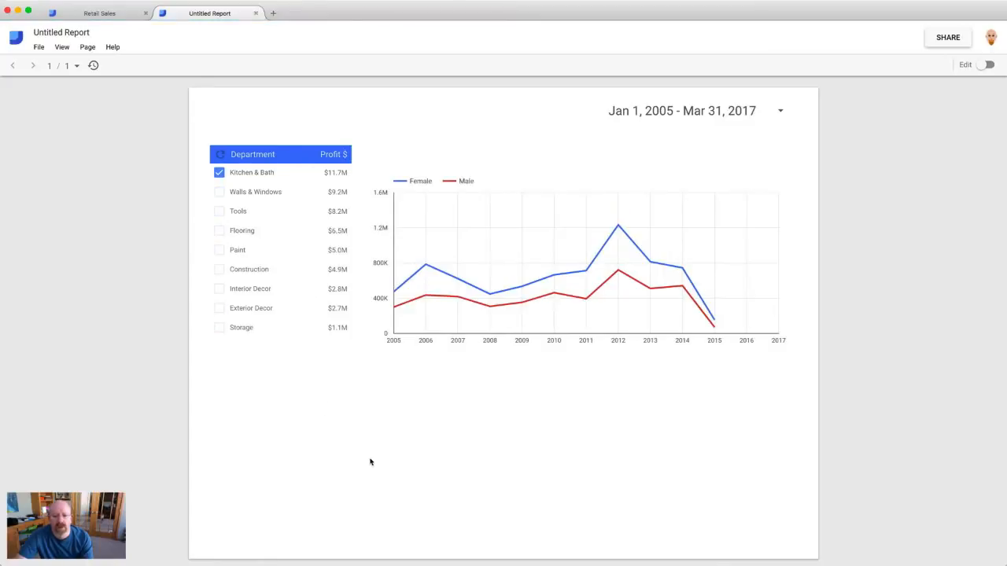
{"action": "mouse_move", "coordinate": [673, 282]}
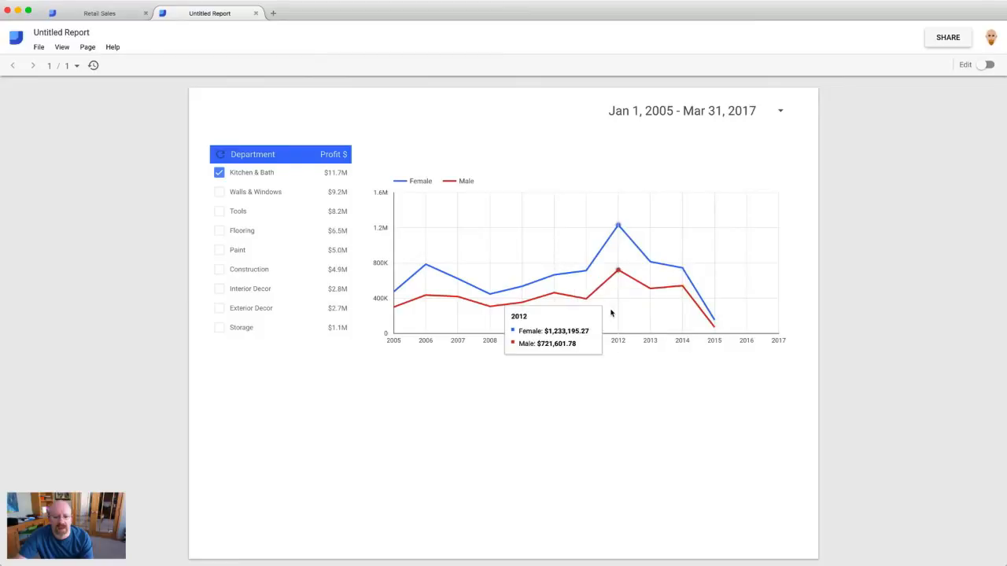
- Filter the viewed report to Jan 1, 2010 - Dec 31, 2013 and include Flooring alongside Kitchen & Bath
{"action": "left_click", "coordinate": [781, 112]}
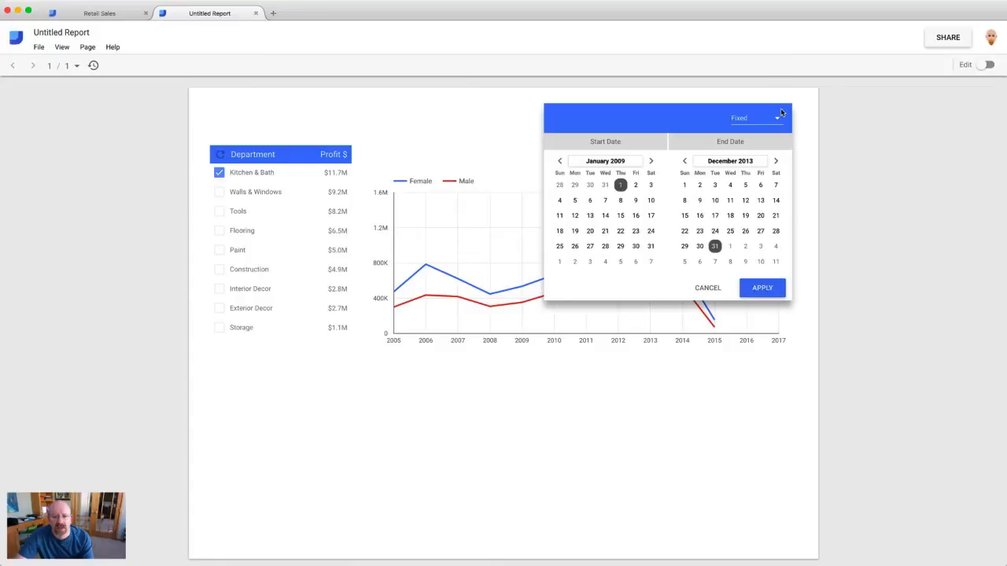
{"action": "left_click", "coordinate": [616, 162]}
{"action": "left_click", "coordinate": [598, 160]}
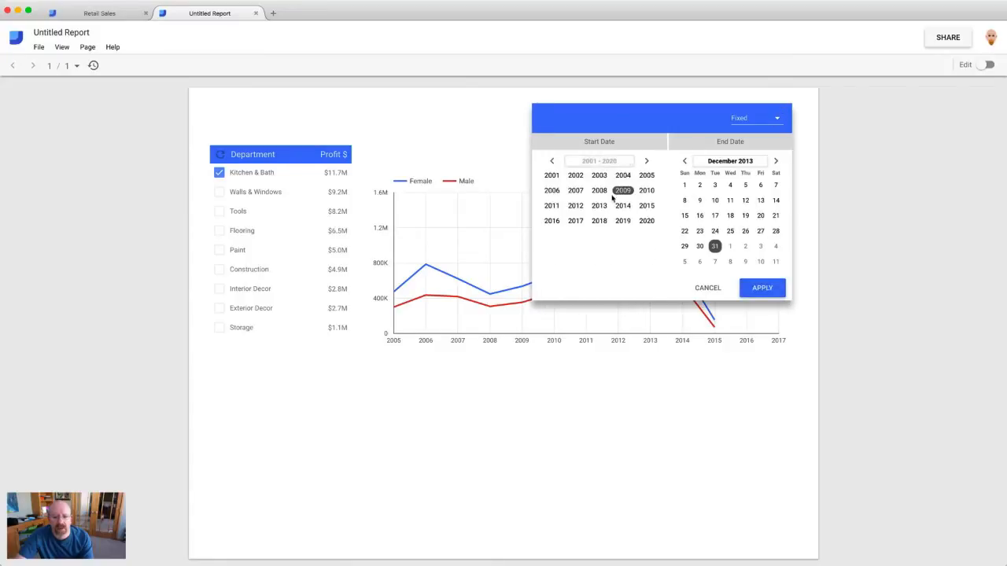
{"action": "left_click", "coordinate": [645, 192]}
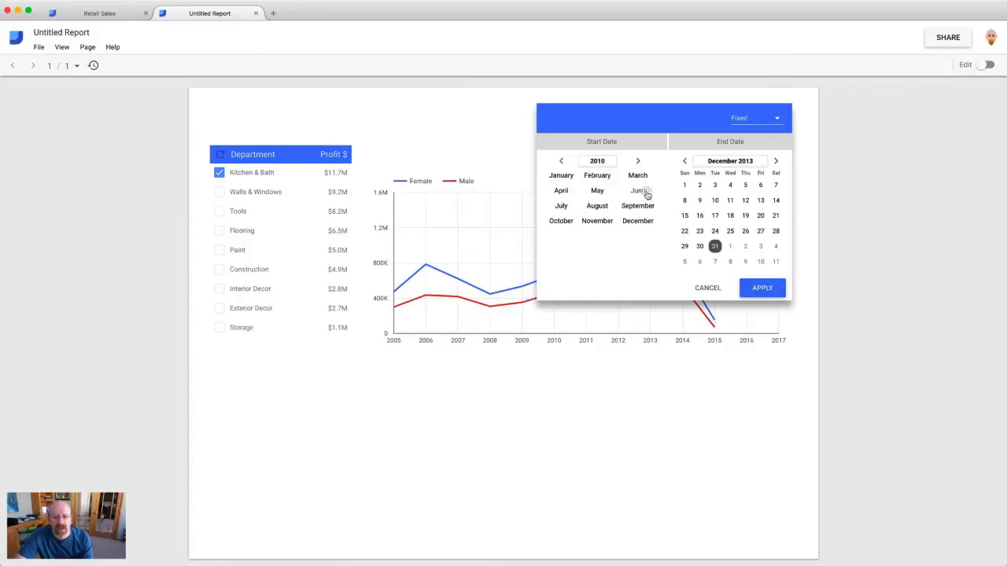
{"action": "left_click", "coordinate": [561, 176]}
{"action": "left_click", "coordinate": [634, 185]}
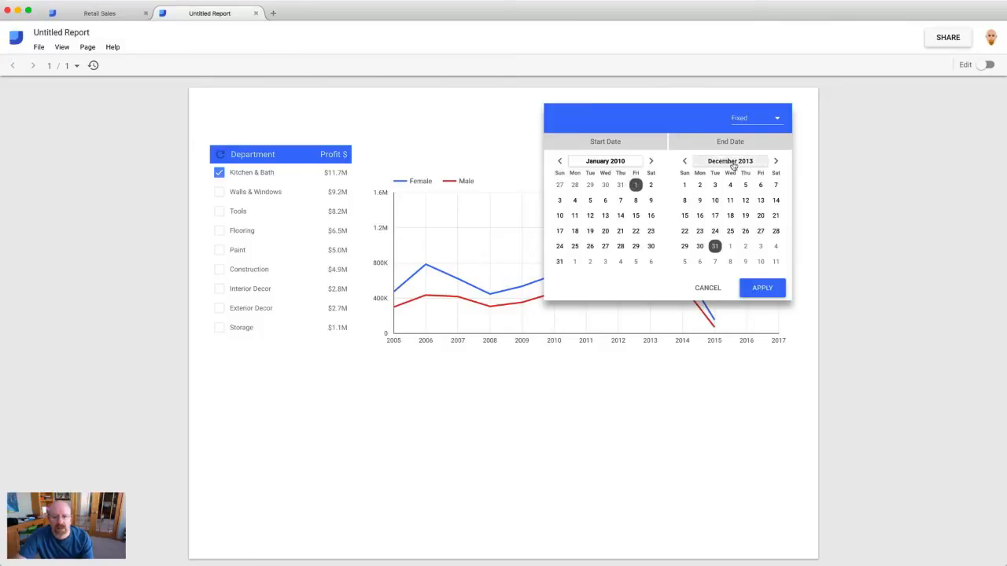
{"action": "left_click", "coordinate": [759, 294]}
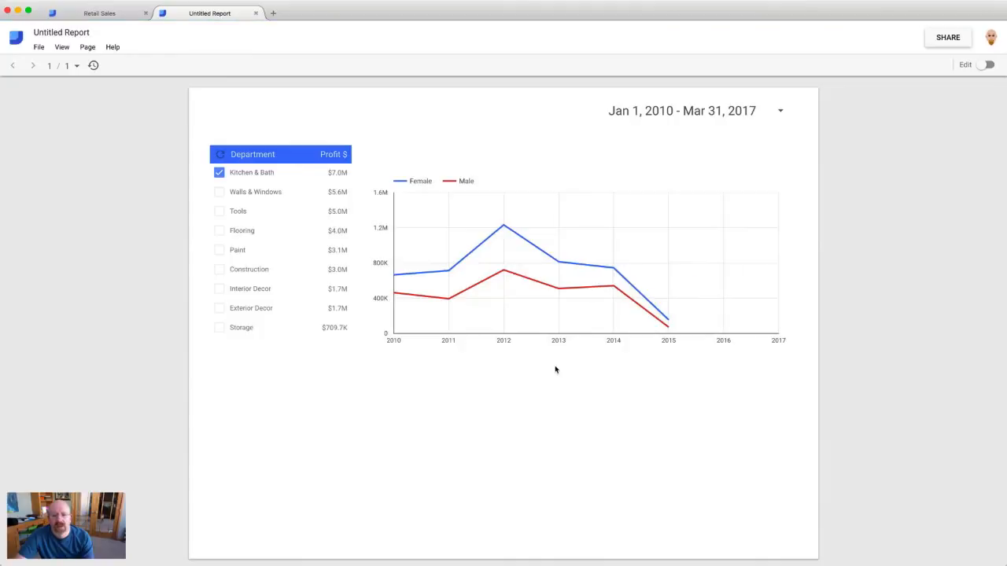
{"action": "left_click", "coordinate": [782, 111]}
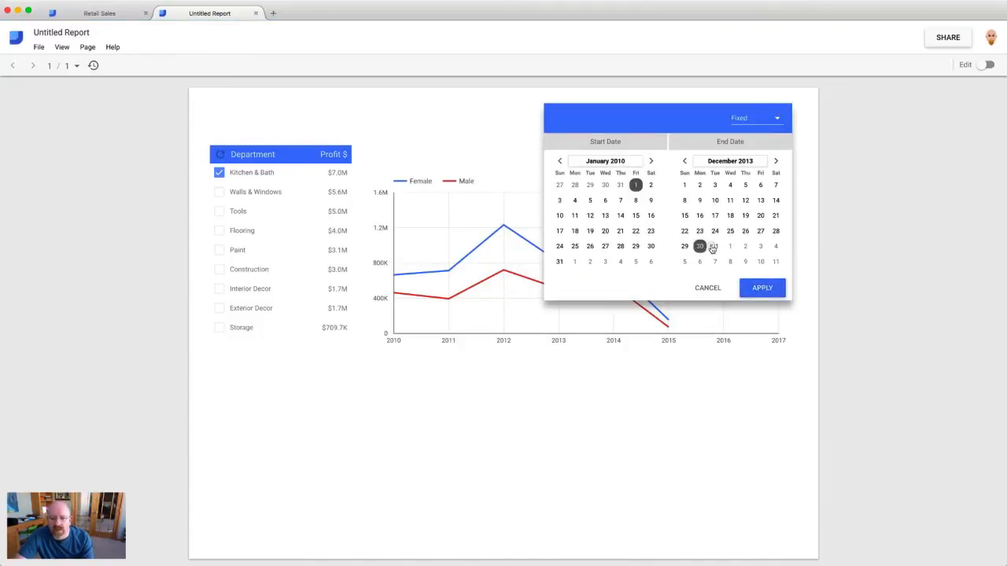
{"action": "left_click", "coordinate": [758, 293]}
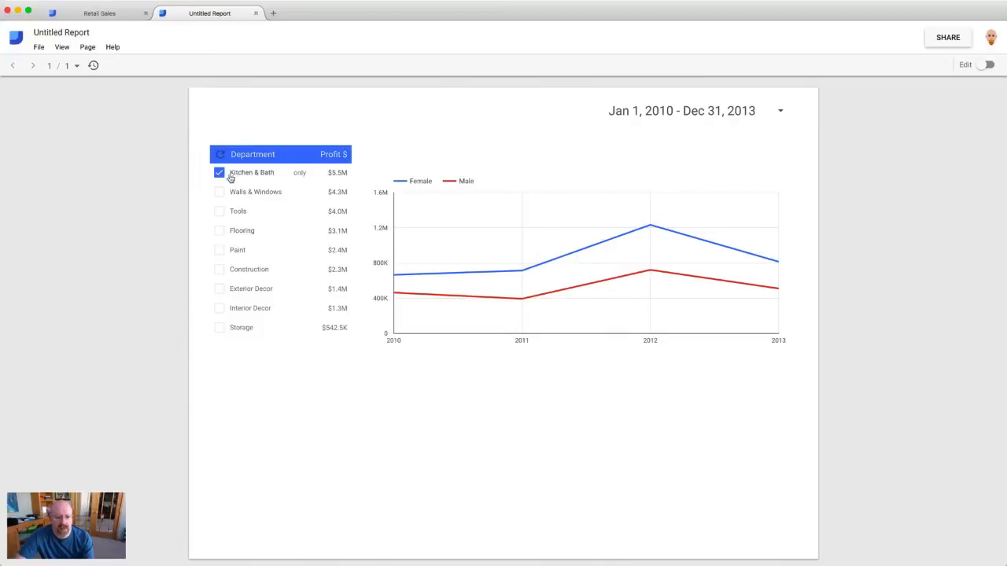
{"action": "left_click", "coordinate": [224, 233]}
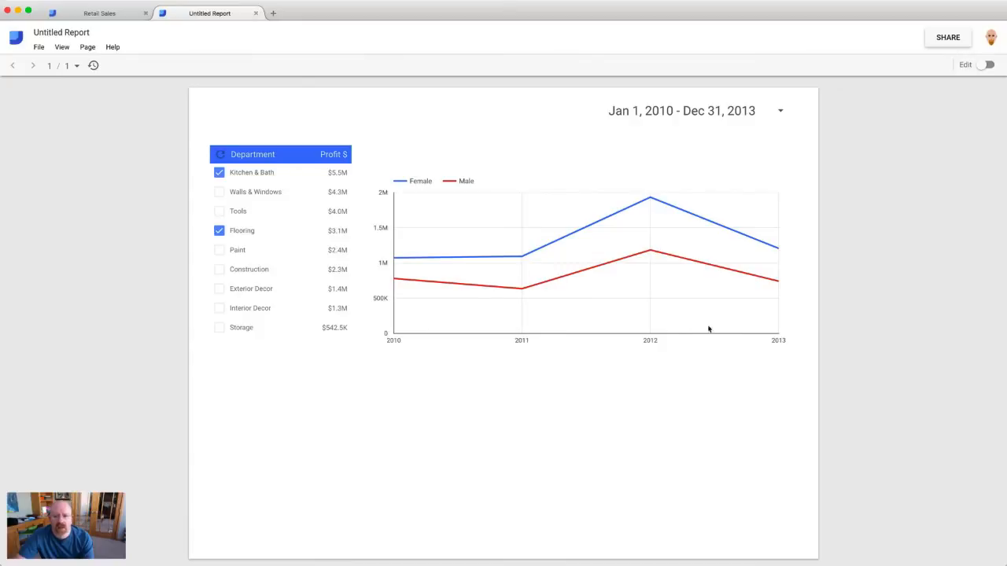
- Return to edit mode and move the time series chart up, closer to the date range control
{"action": "left_click", "coordinate": [988, 66]}
{"action": "left_click_drag", "start_coordinate": [459, 320], "coordinate": [459, 296]}
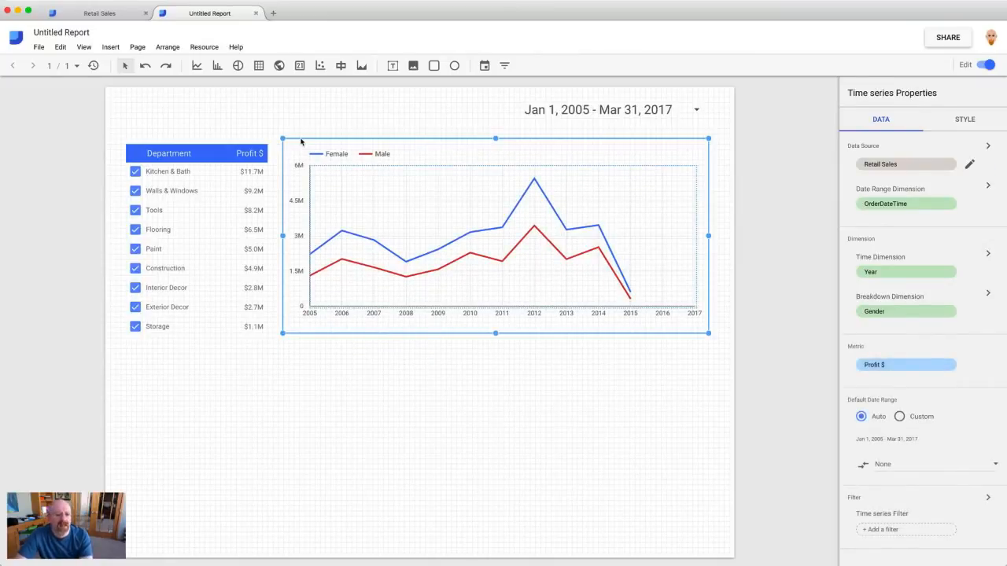
- Add a geo map below the time series chart at the same width, trying Profit $ as its metric and settling on Profit %
{"action": "left_click", "coordinate": [279, 65]}
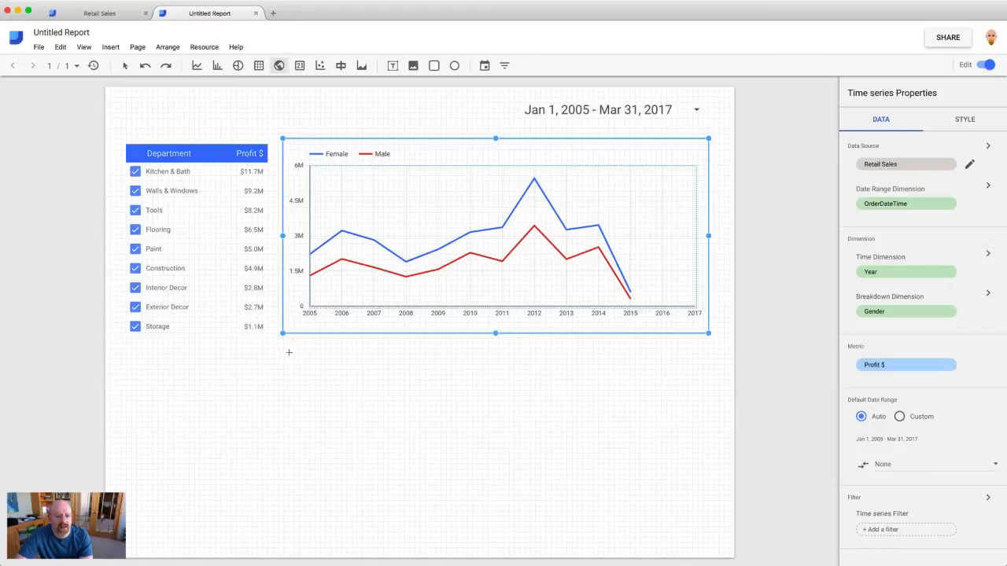
{"action": "left_click_drag", "start_coordinate": [284, 344], "coordinate": [709, 543]}
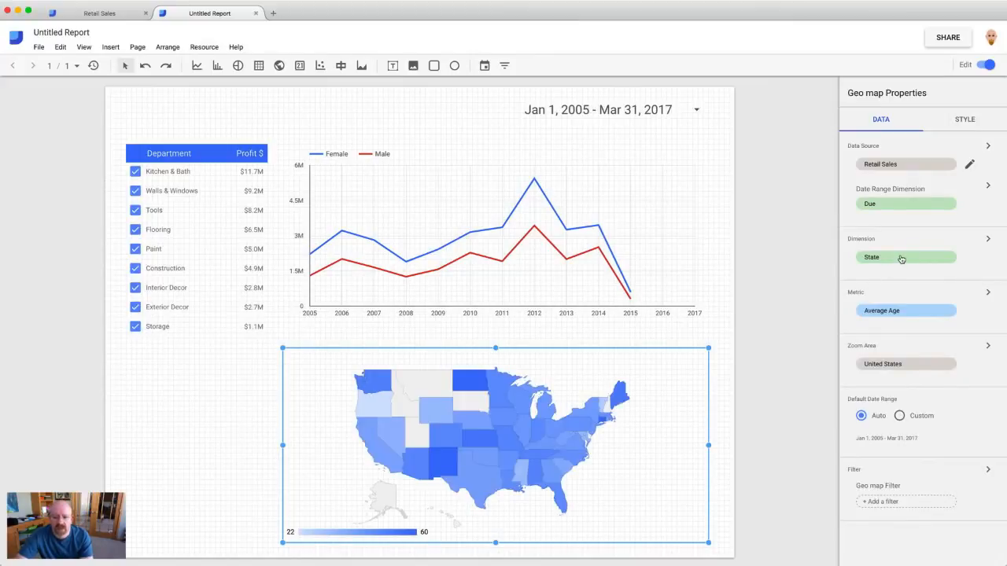
{"action": "left_click", "coordinate": [899, 311]}
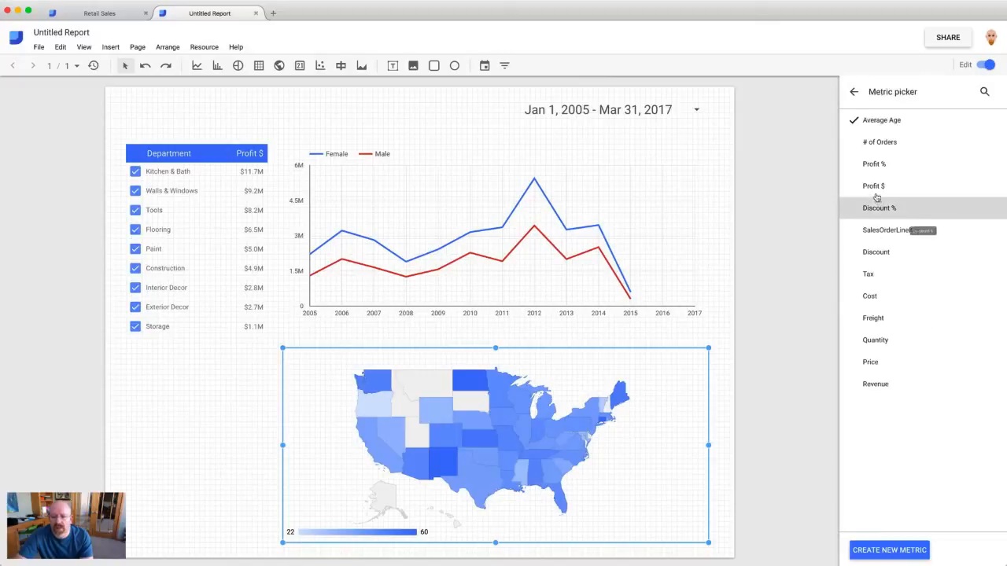
{"action": "left_click", "coordinate": [873, 188]}
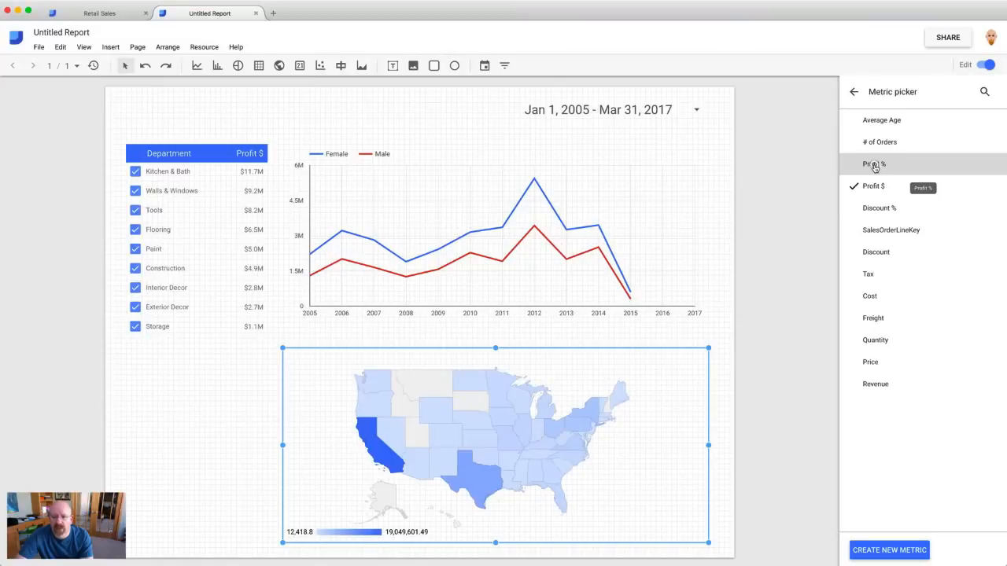
{"action": "left_click", "coordinate": [874, 166]}
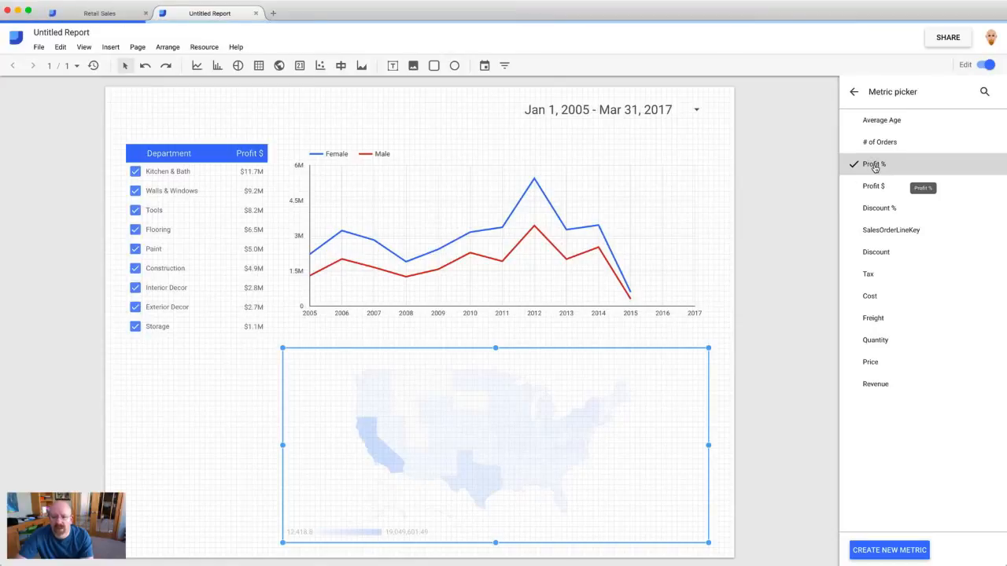
- Set the geo map's date range dimension to OrderDateTime and check which geographic dimensions are available, keeping State
{"action": "left_click", "coordinate": [727, 435]}
{"action": "left_click", "coordinate": [612, 444]}
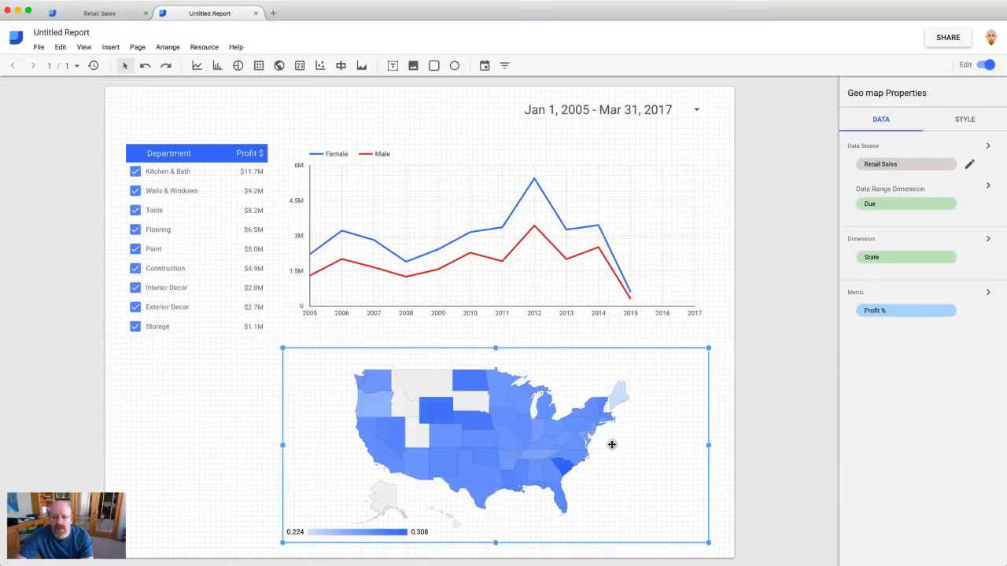
{"action": "left_click", "coordinate": [898, 203]}
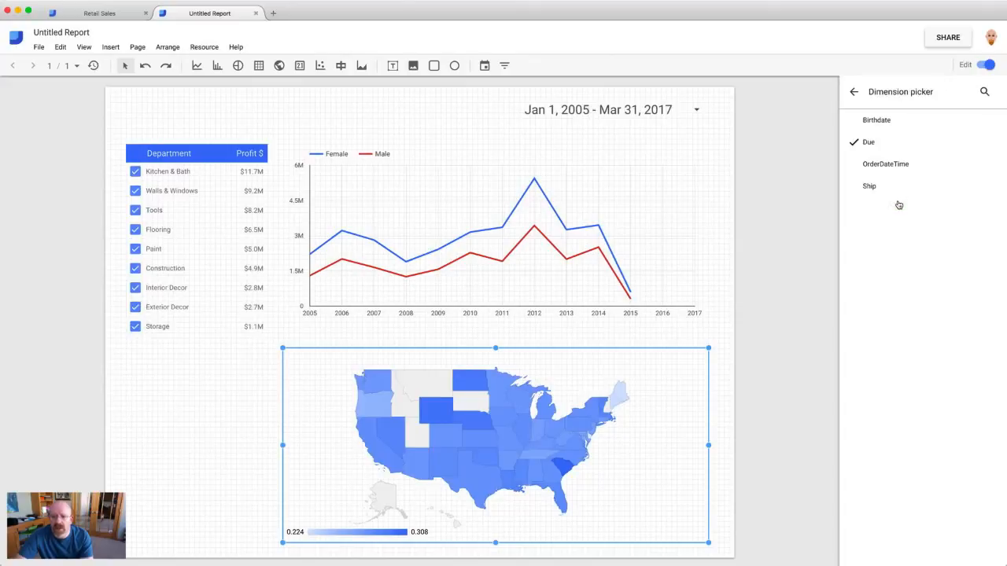
{"action": "left_click", "coordinate": [887, 164]}
{"action": "left_click", "coordinate": [855, 94]}
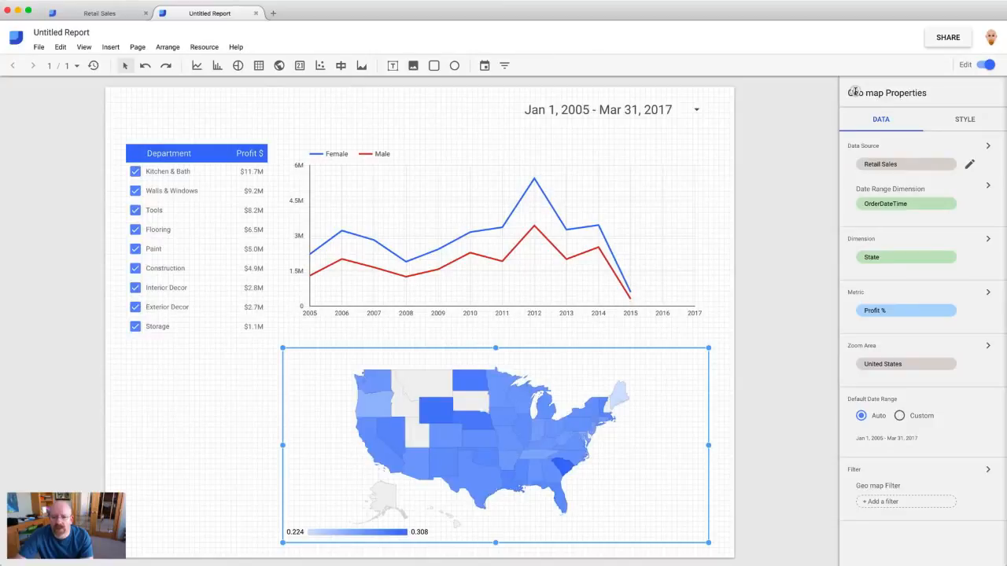
{"action": "left_click", "coordinate": [905, 260]}
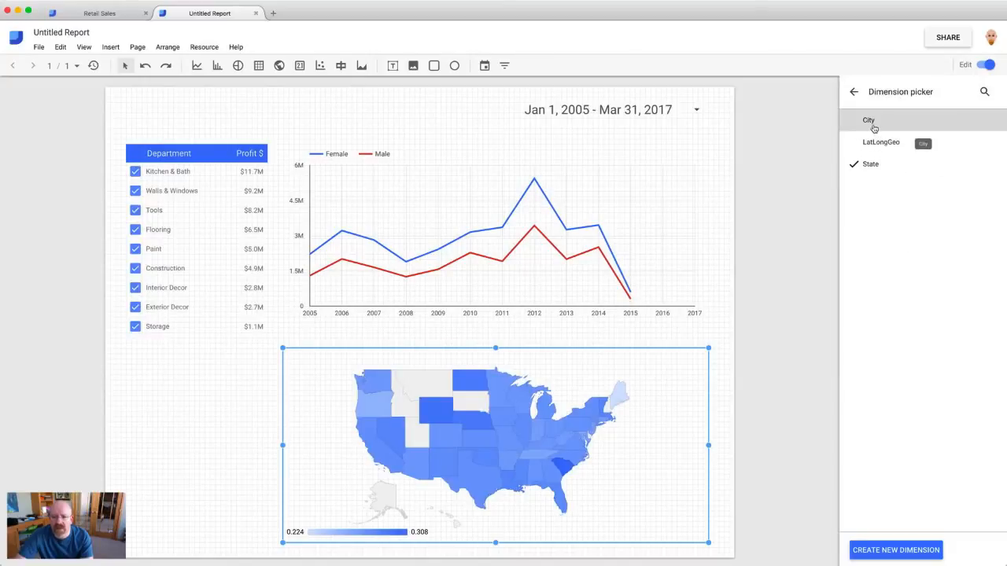
{"action": "left_click", "coordinate": [853, 92]}
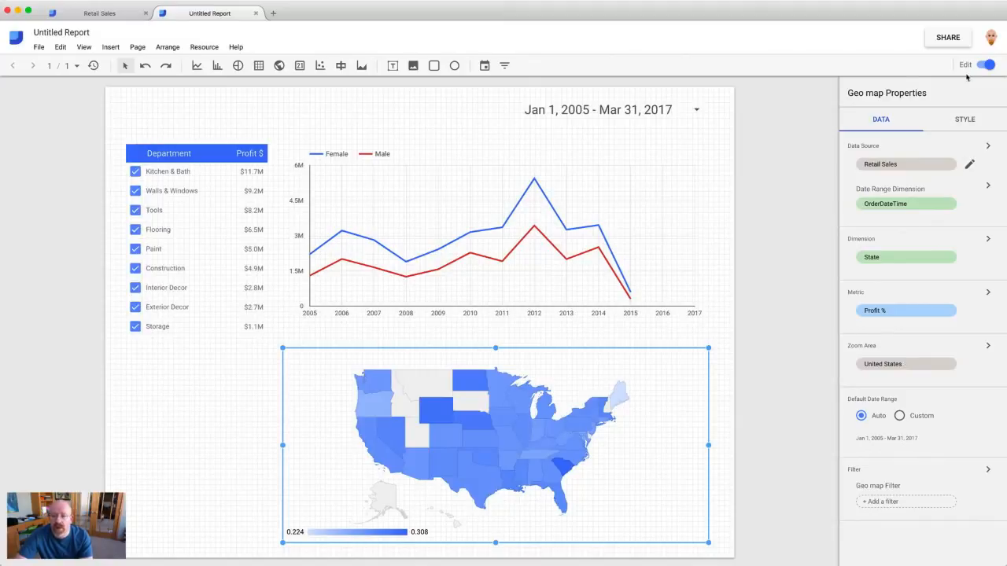
- Change the geo map's maximum value color to orange and deselect the map
{"action": "left_click", "coordinate": [963, 122]}
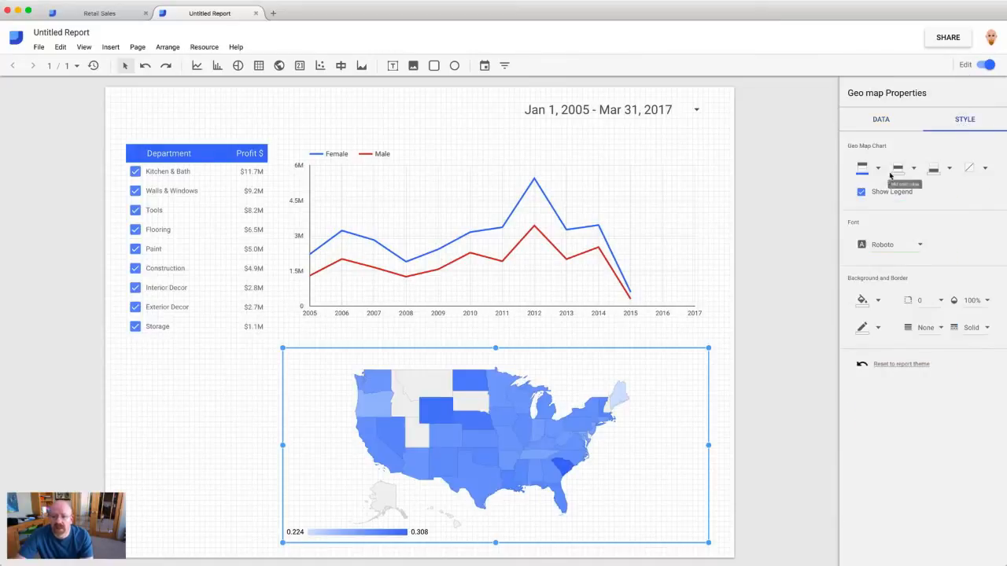
{"action": "left_click", "coordinate": [879, 168]}
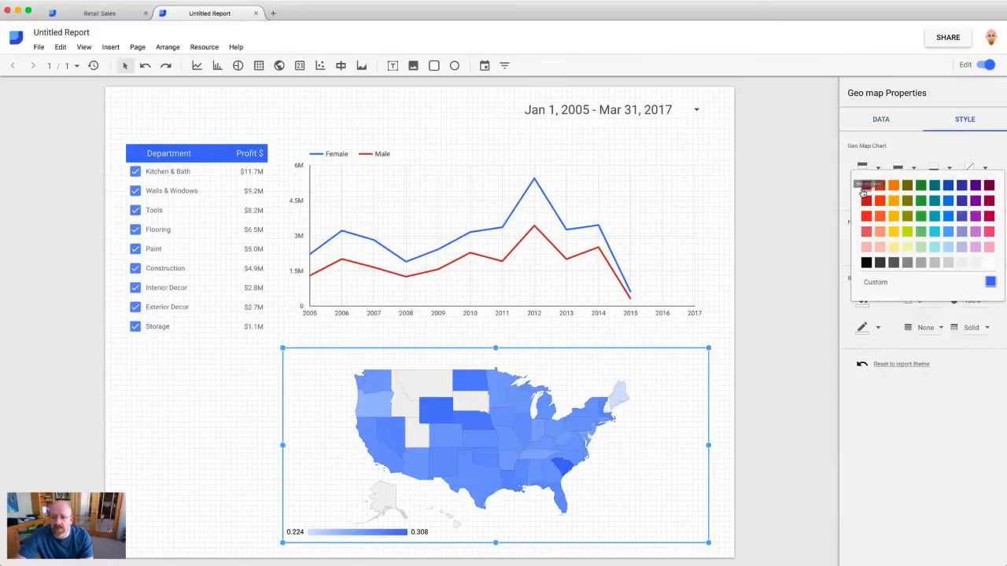
{"action": "left_click", "coordinate": [895, 186]}
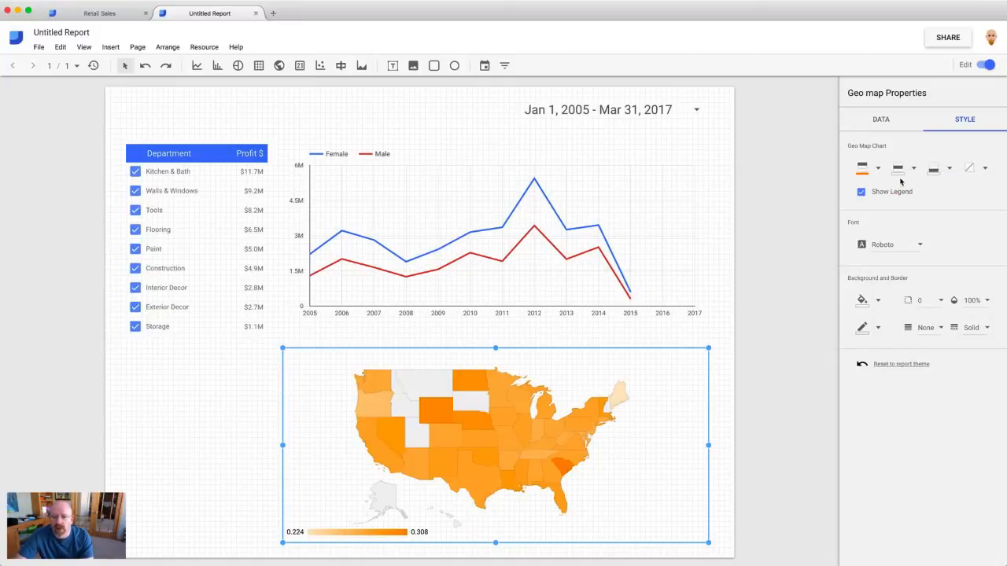
{"action": "left_click", "coordinate": [867, 129]}
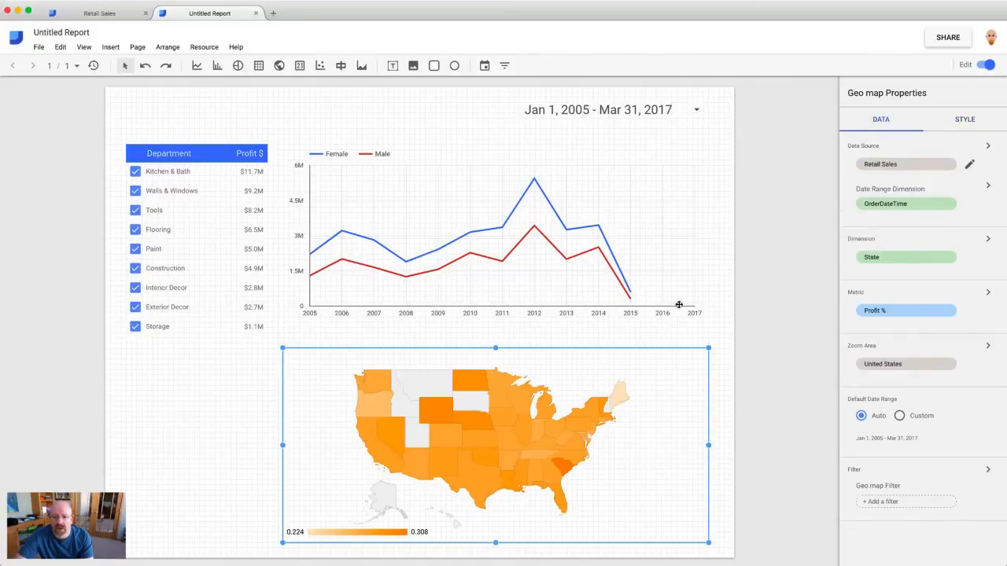
{"action": "left_click", "coordinate": [718, 325]}
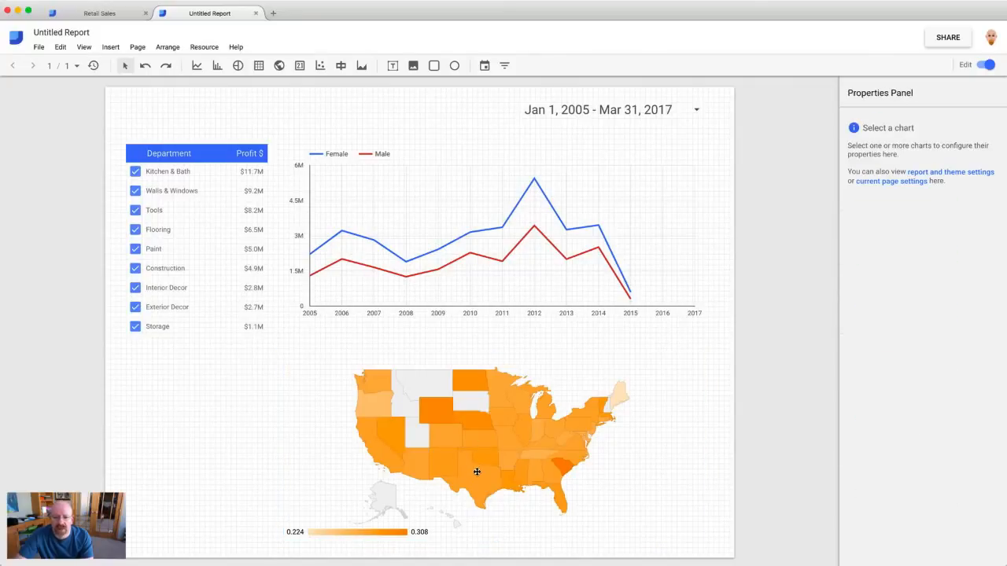
- Switch the report to view mode and set its date range to Jan 1, 2010 - Dec 31, 2013
{"action": "left_click", "coordinate": [985, 64]}
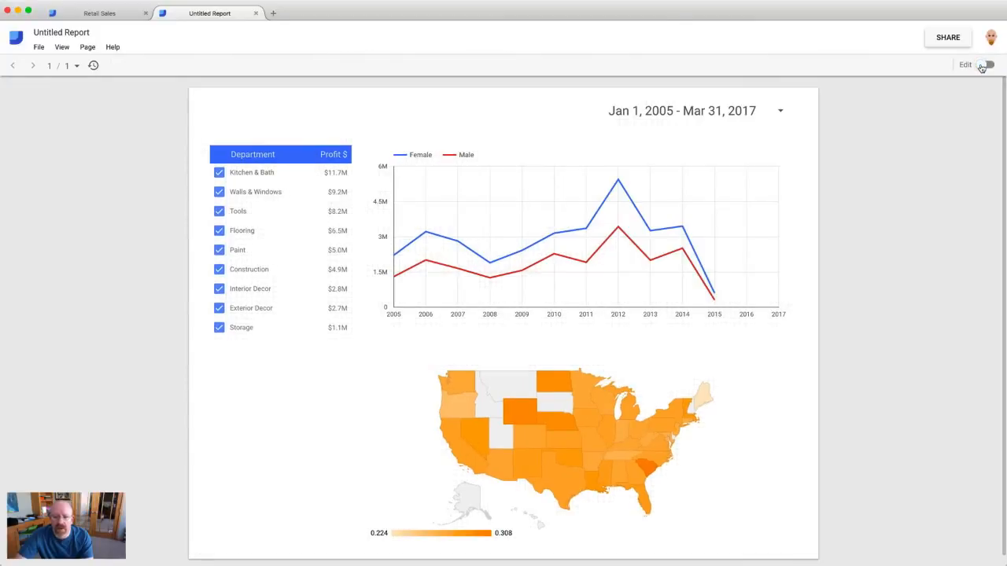
{"action": "left_click", "coordinate": [782, 114]}
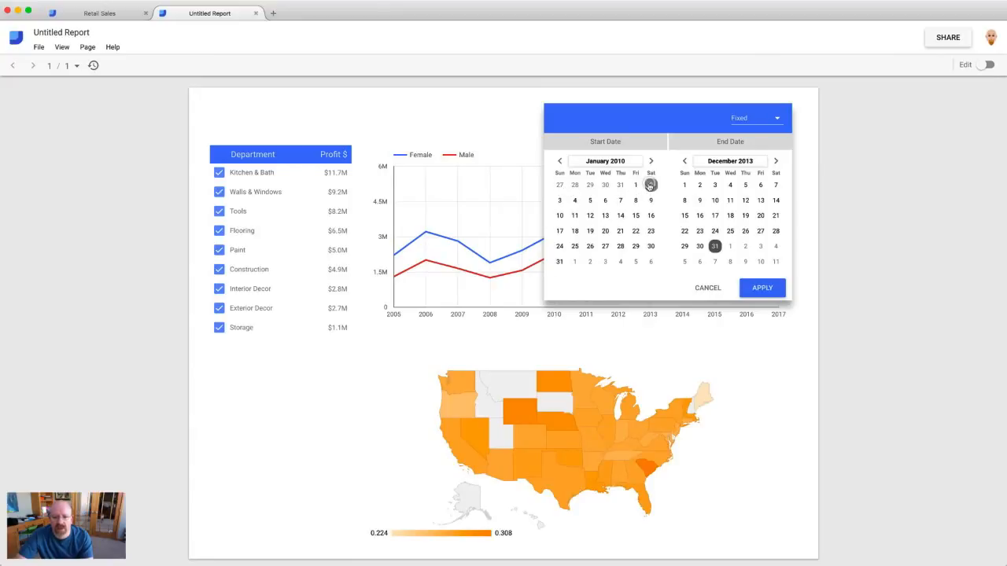
{"action": "left_click", "coordinate": [700, 246]}
{"action": "left_click", "coordinate": [715, 246]}
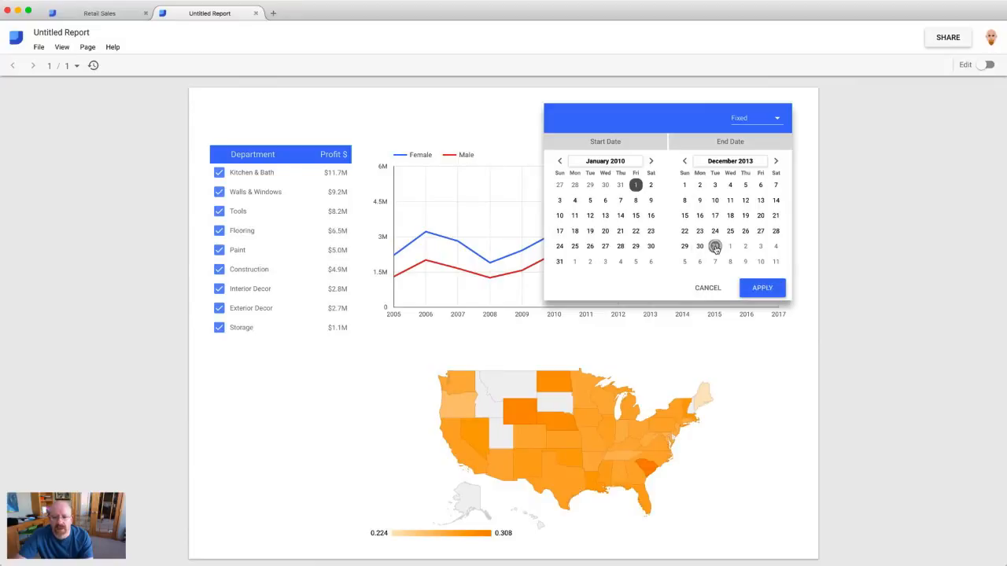
{"action": "left_click", "coordinate": [769, 288]}
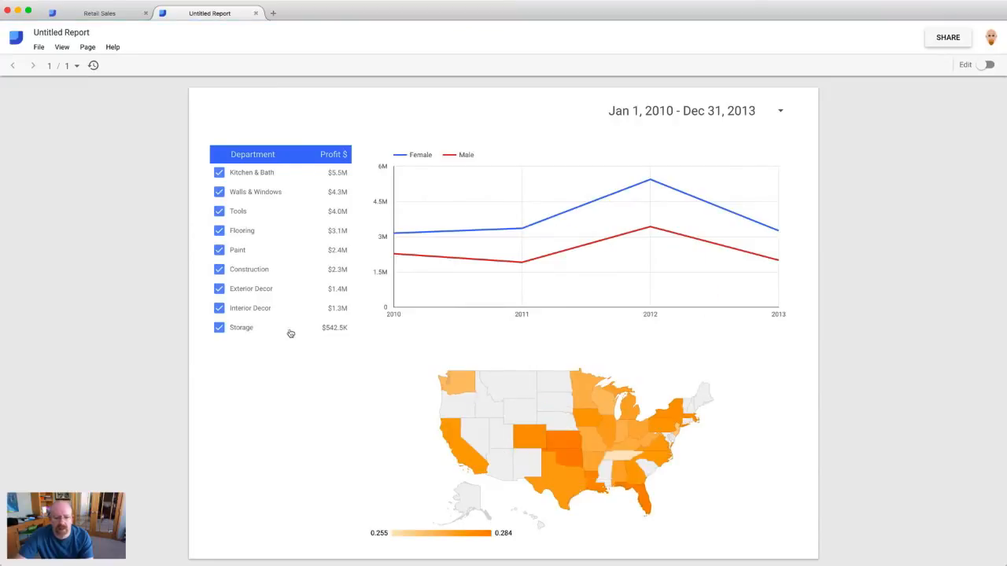
- Filter to only Walls & Windows and inspect Washington's profit percentage, and do the same for Exterior Decor and its darkest state
{"action": "mouse_move", "coordinate": [291, 198]}
{"action": "left_click", "coordinate": [299, 193]}
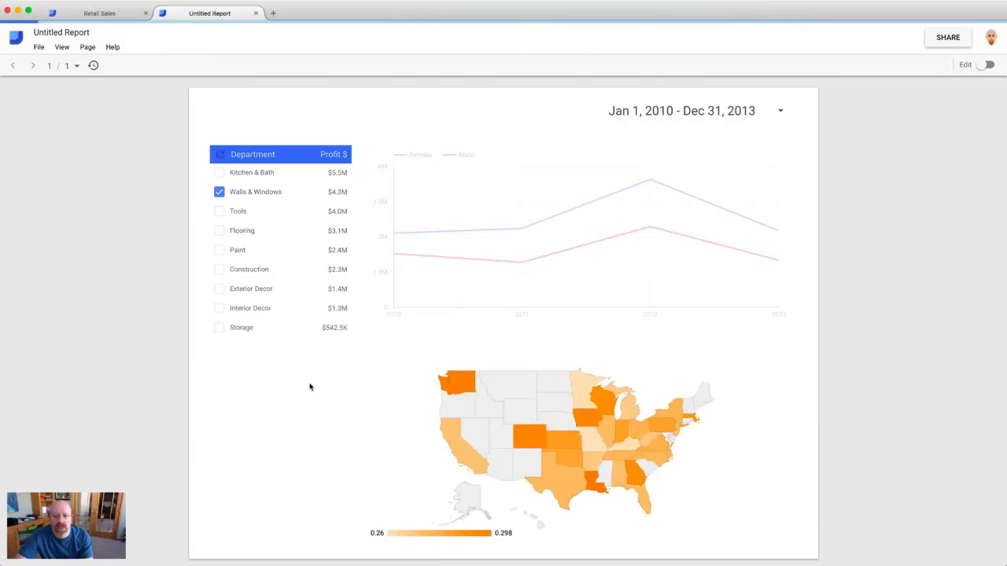
{"action": "mouse_move", "coordinate": [454, 394]}
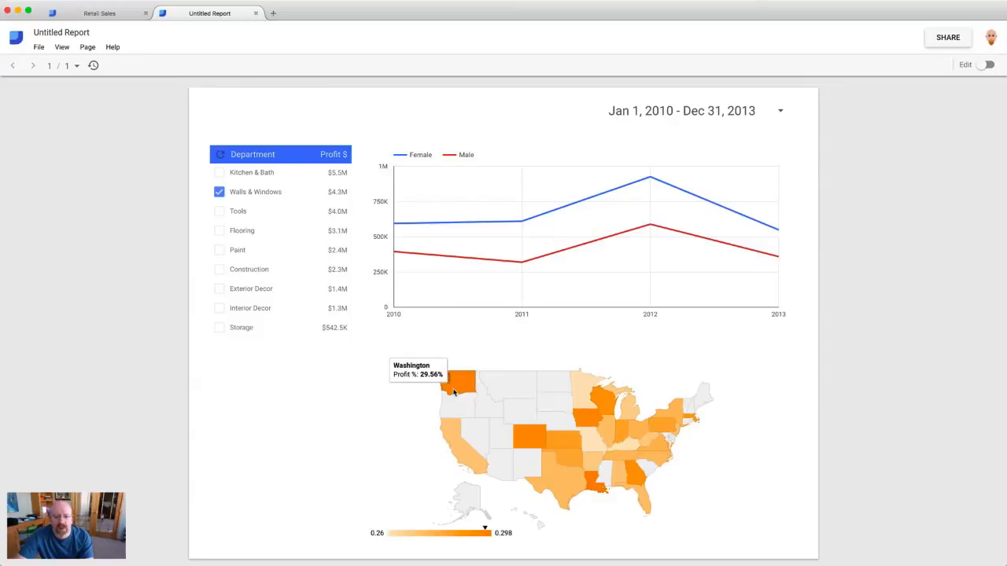
{"action": "mouse_move", "coordinate": [300, 312]}
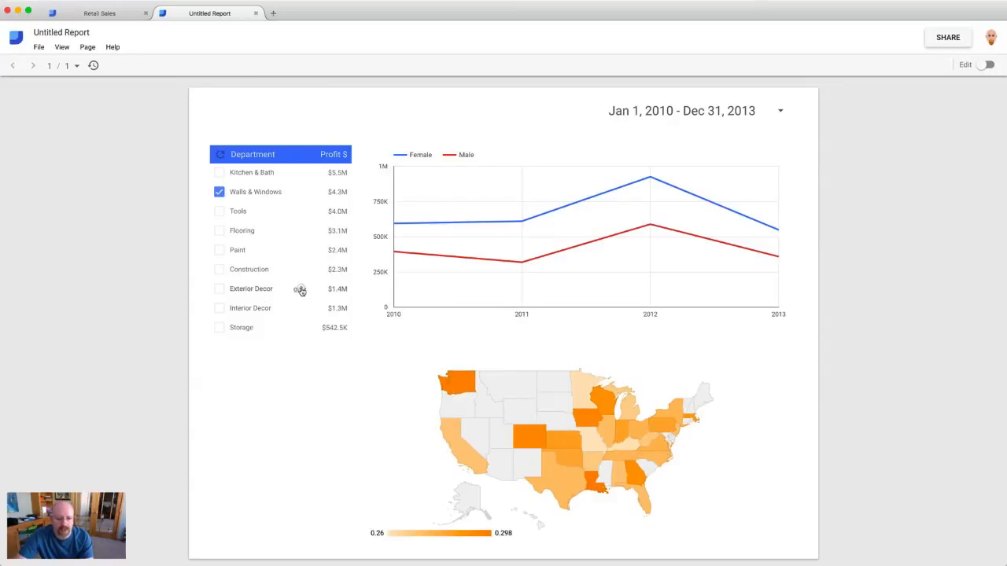
{"action": "left_click", "coordinate": [301, 291]}
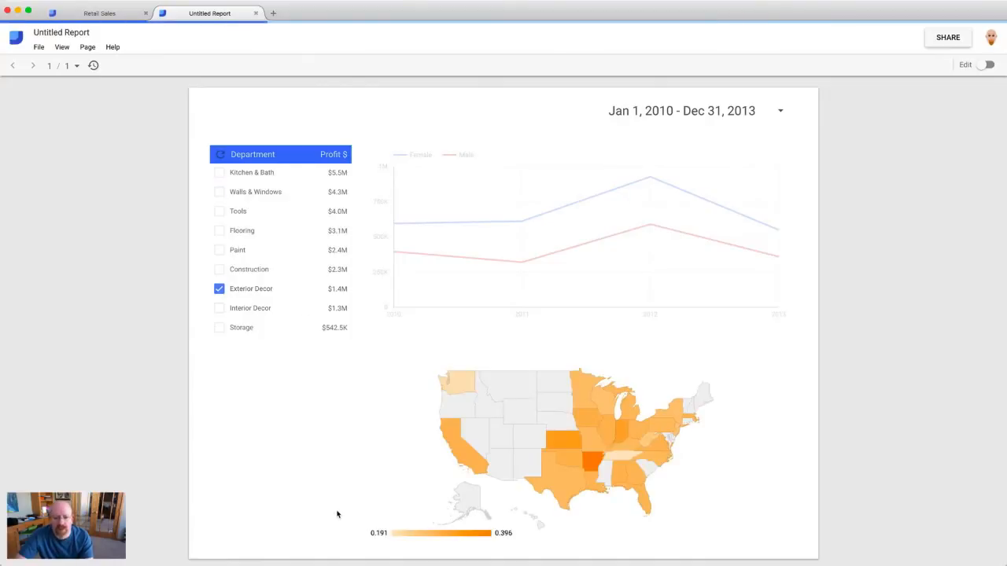
{"action": "mouse_move", "coordinate": [593, 460]}
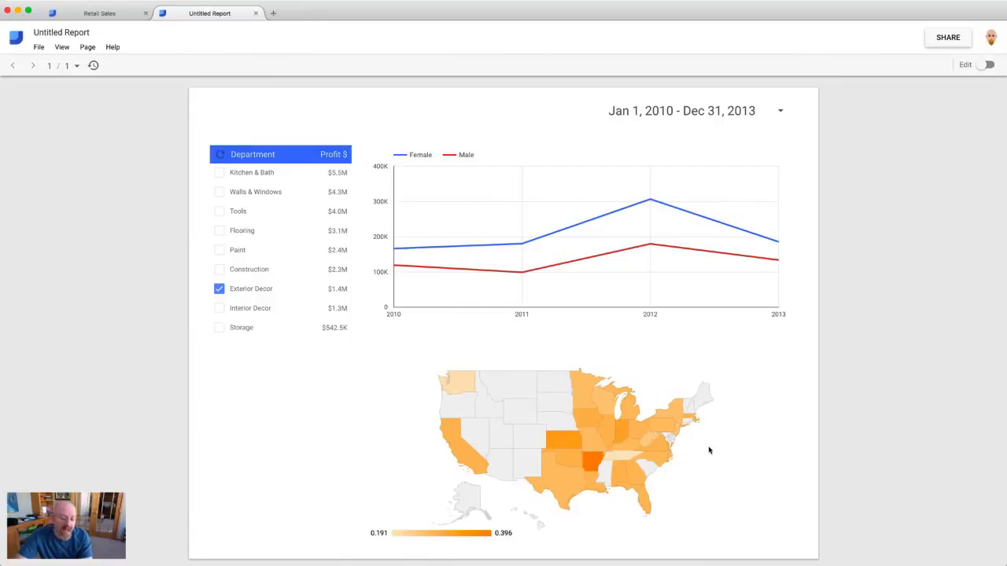
- Return to edit mode and look at the page list's option for adding a page, leaving the report with one page
{"action": "left_click", "coordinate": [988, 65]}
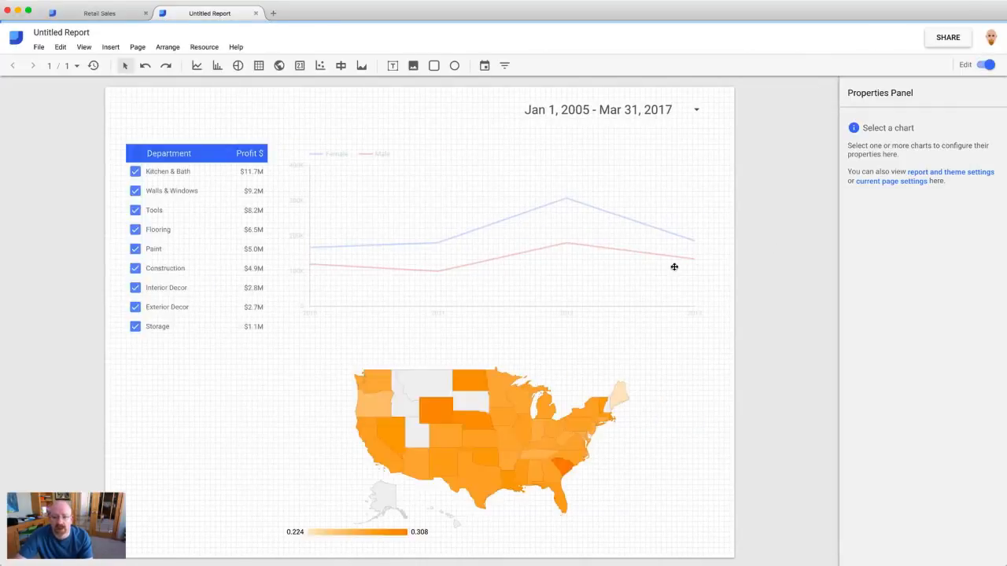
{"action": "left_click", "coordinate": [642, 439]}
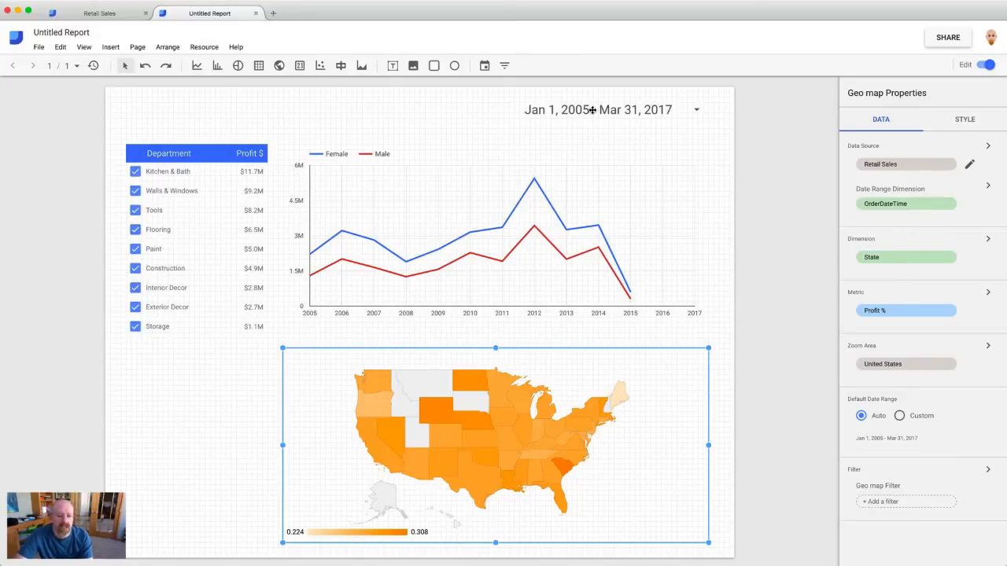
{"action": "left_click", "coordinate": [210, 384]}
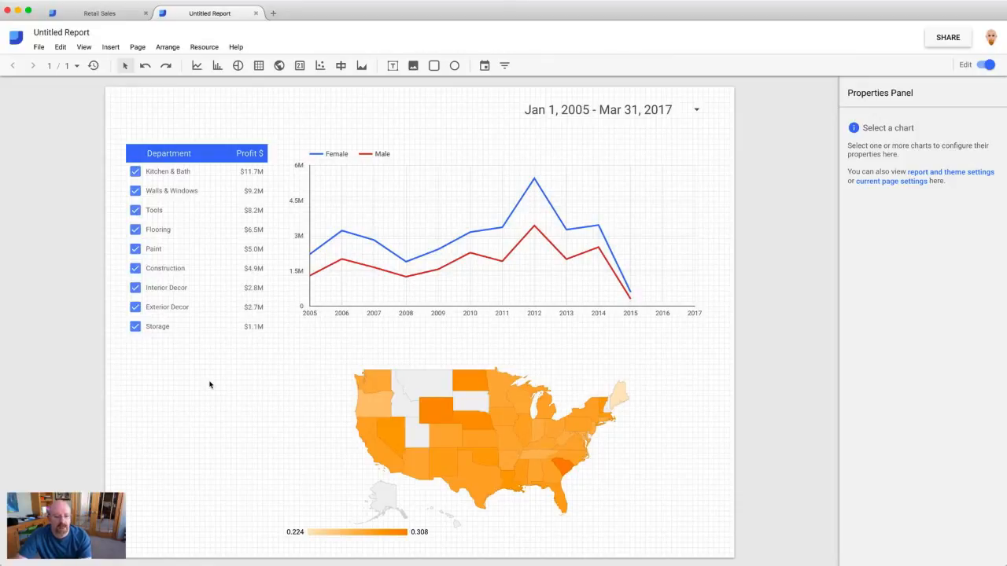
{"action": "left_click", "coordinate": [75, 66]}
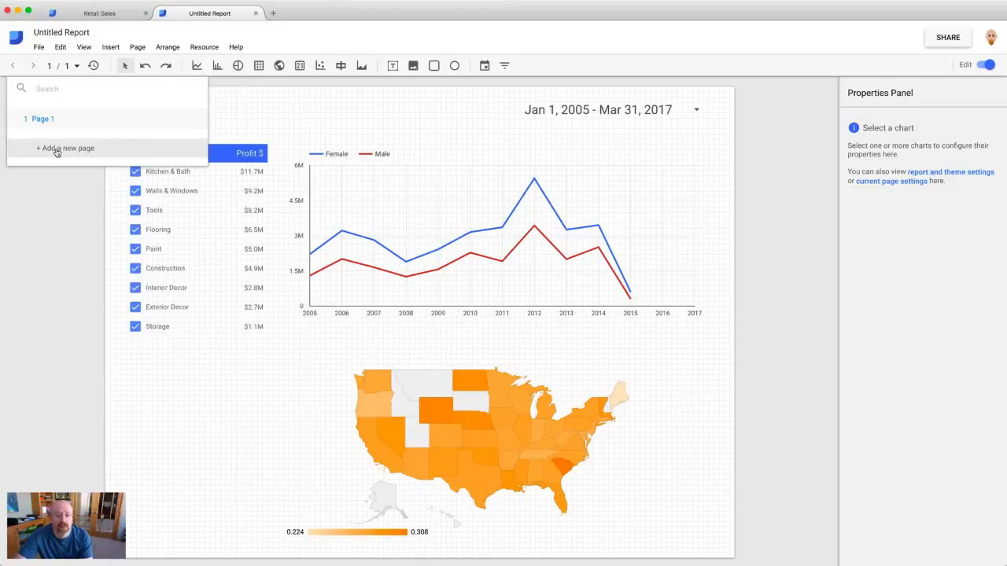
{"action": "left_click", "coordinate": [134, 400]}
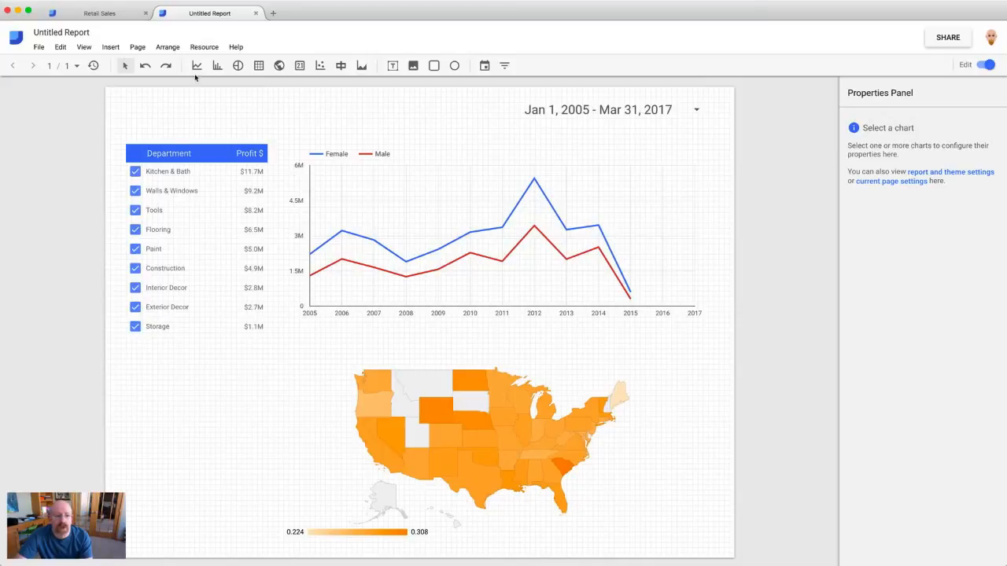
- Close the untitled report, go to the home page's list of reports and open Retail Sales Report
{"action": "left_click", "coordinate": [256, 14]}
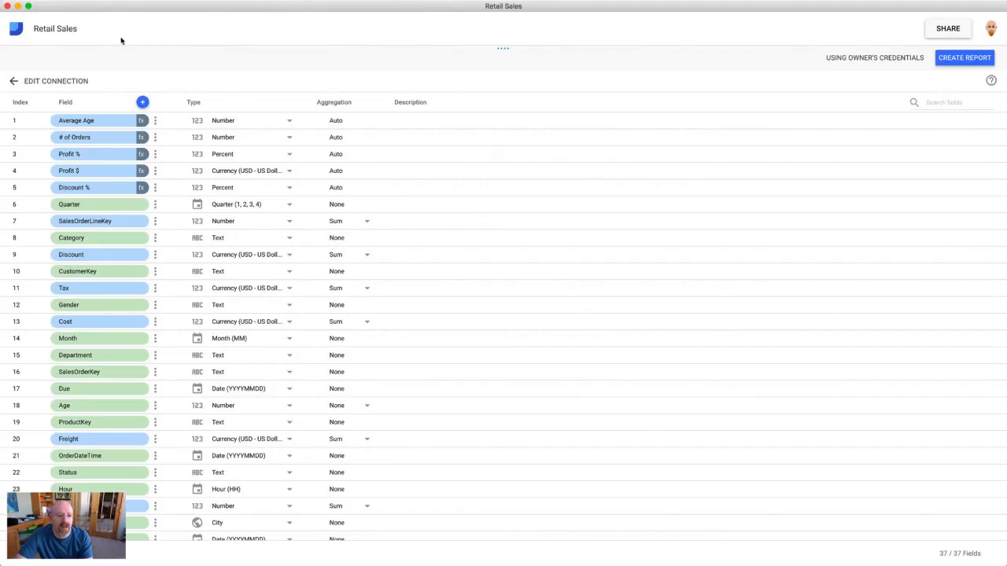
{"action": "left_click", "coordinate": [15, 29]}
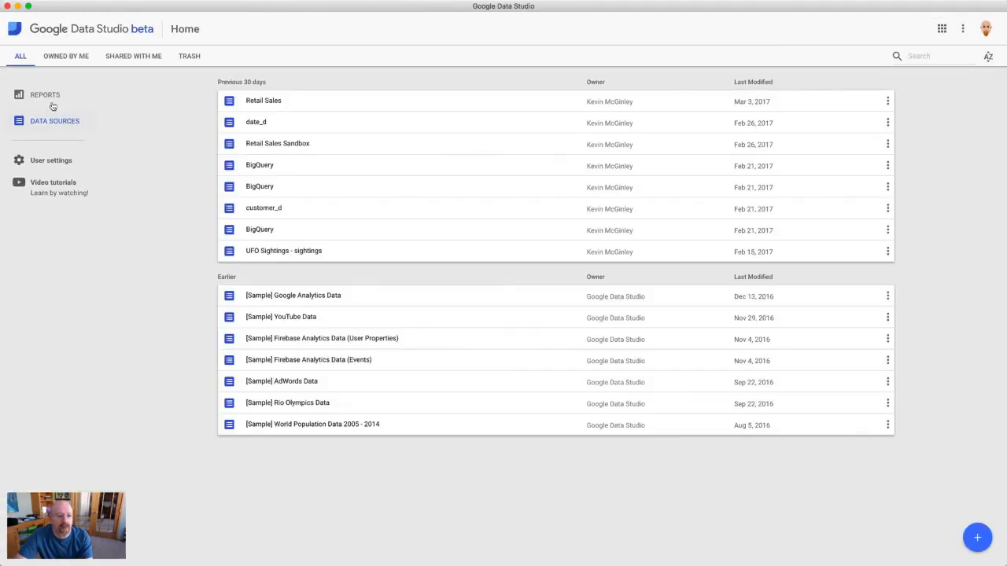
{"action": "left_click", "coordinate": [47, 100]}
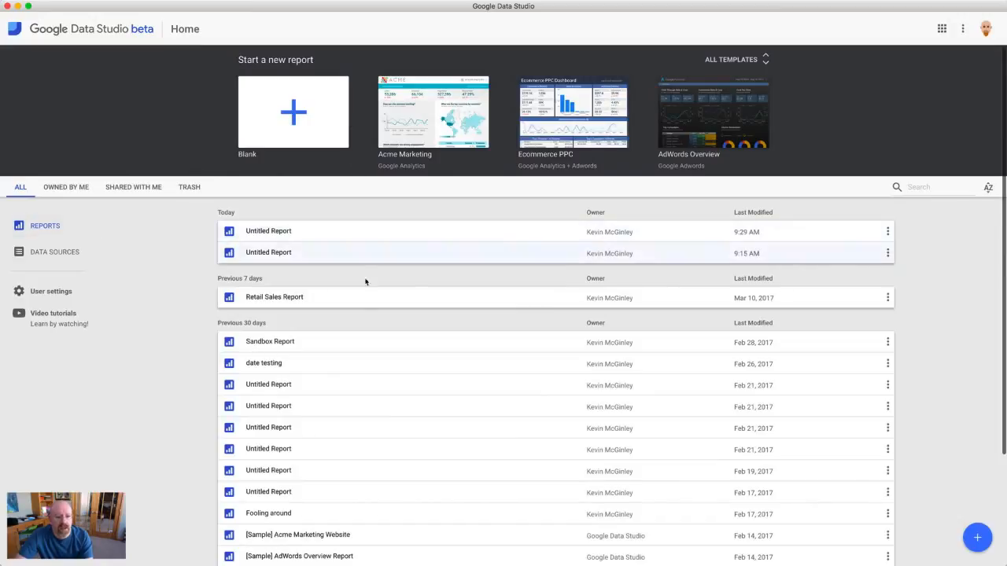
{"action": "left_click", "coordinate": [366, 306]}
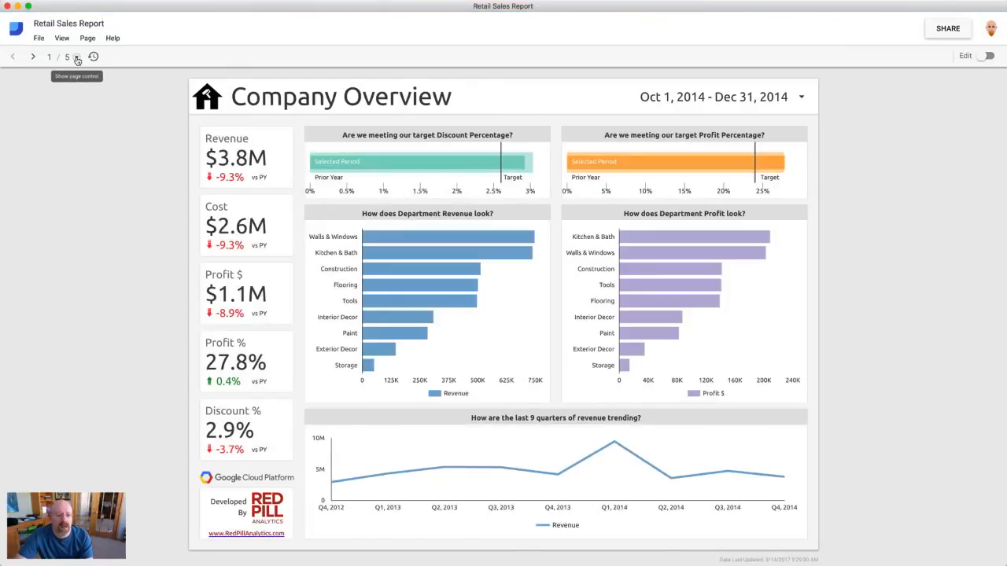
- View the Product Breakdown and Demographics Analysis pages of the report, and return to the home page
{"action": "left_click", "coordinate": [77, 57]}
{"action": "left_click", "coordinate": [70, 132]}
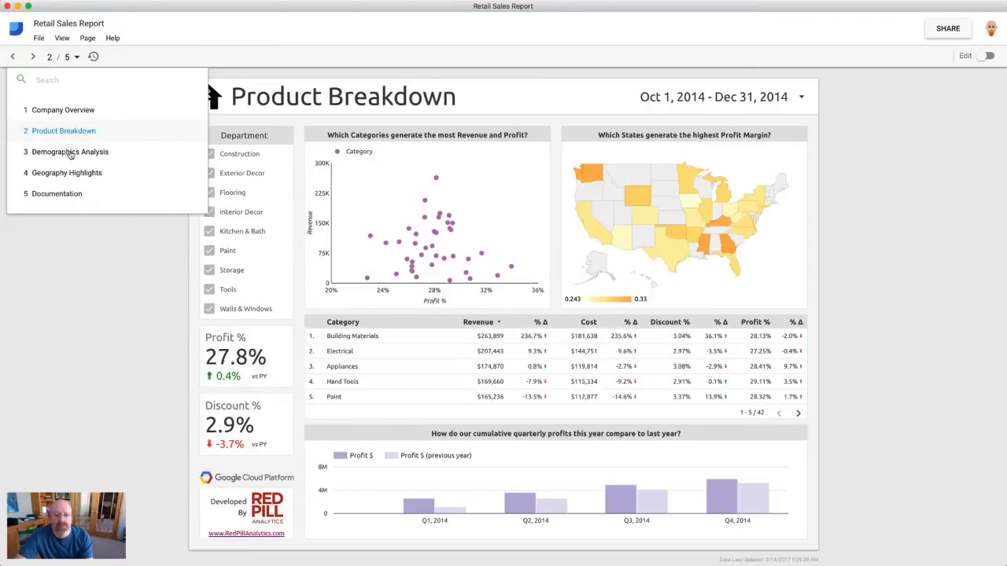
{"action": "left_click", "coordinate": [70, 152]}
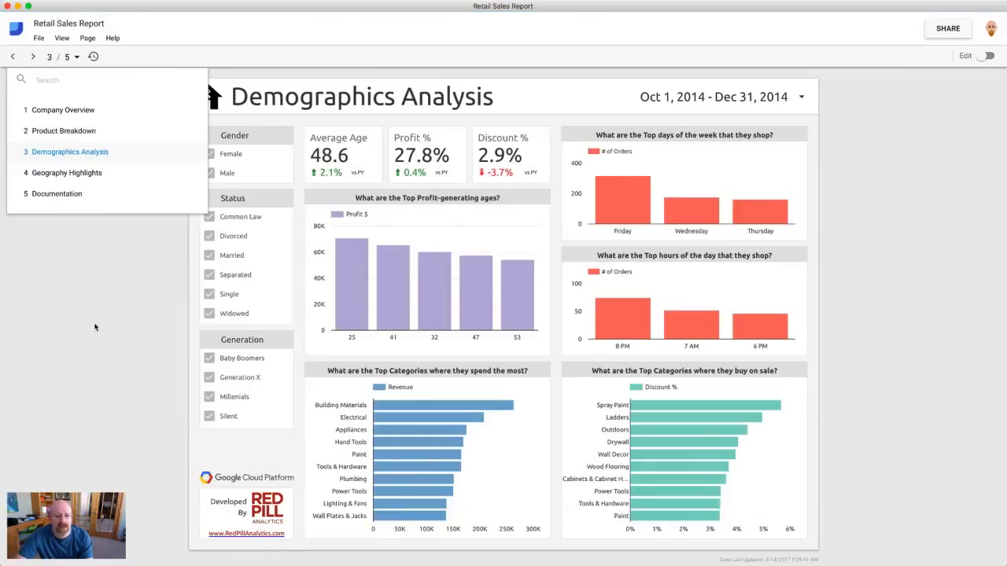
{"action": "left_click", "coordinate": [94, 326]}
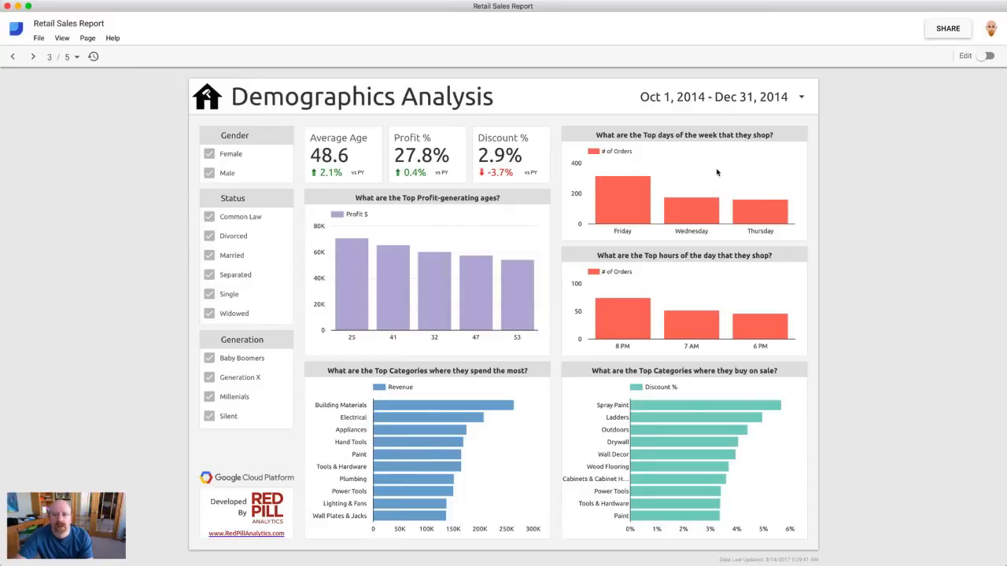
{"action": "left_click", "coordinate": [16, 30]}
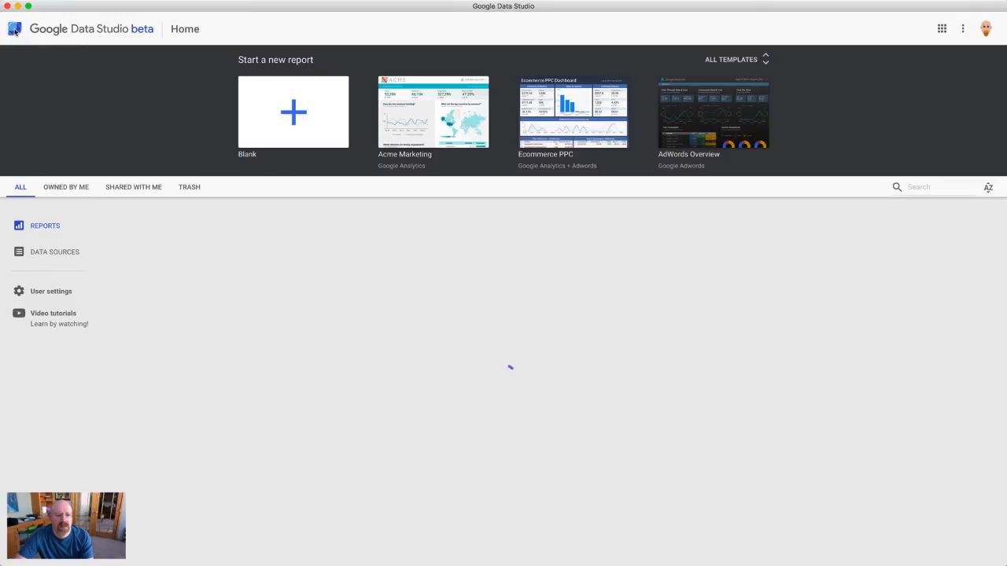